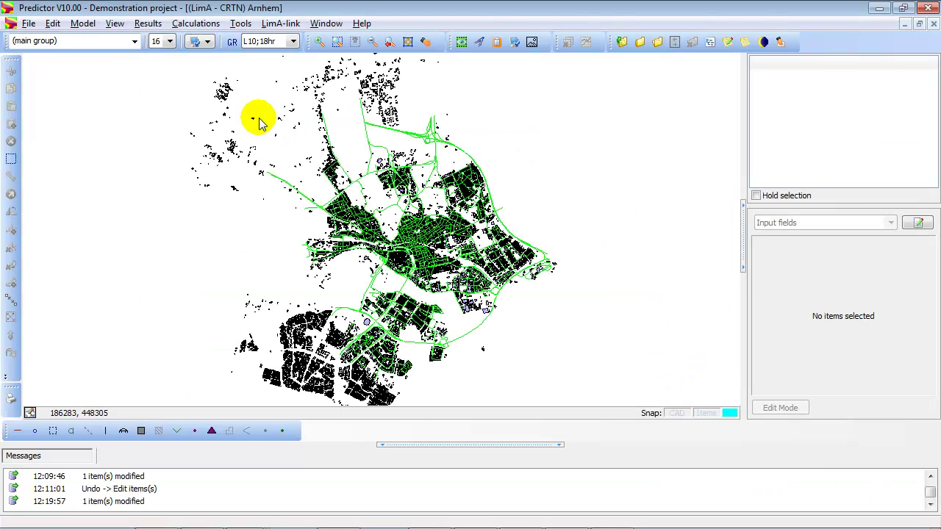
Add a WMS background map to the model using the PDOK AHN2 service.
{"action": "left_click", "coordinate": [116, 24]}
{"action": "left_click", "coordinate": [153, 145]}
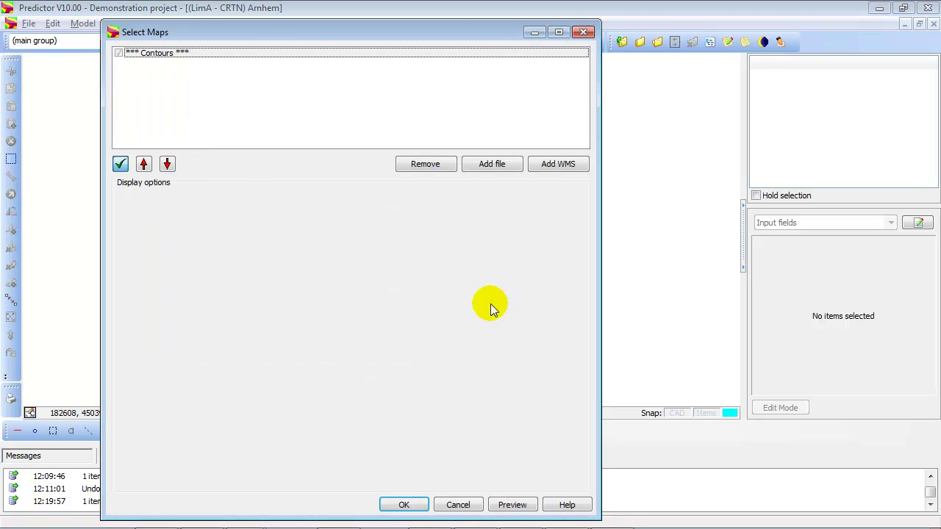
{"action": "left_click", "coordinate": [568, 164]}
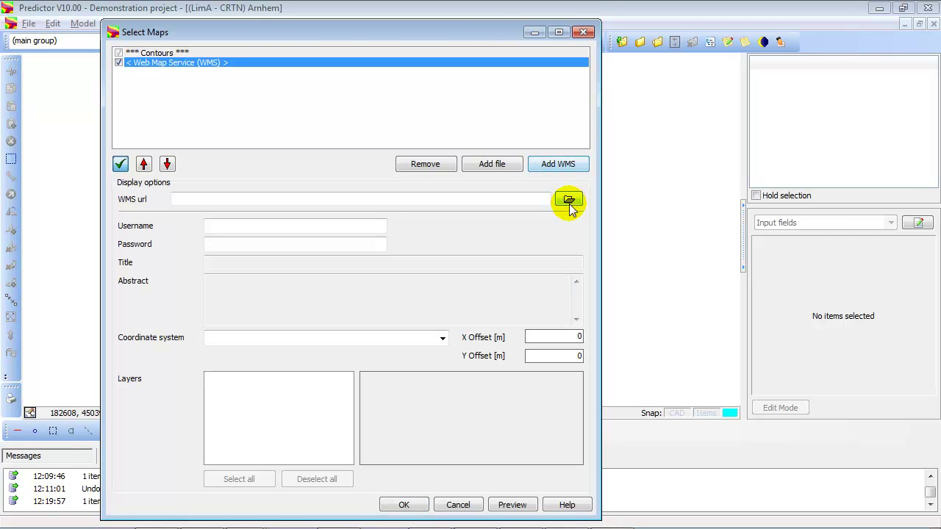
{"action": "left_click", "coordinate": [531, 200]}
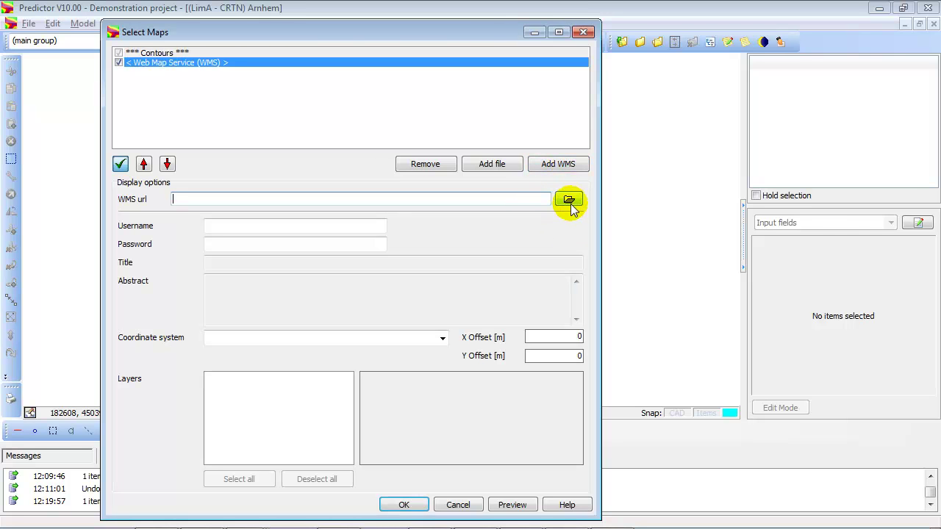
{"action": "left_click", "coordinate": [570, 201]}
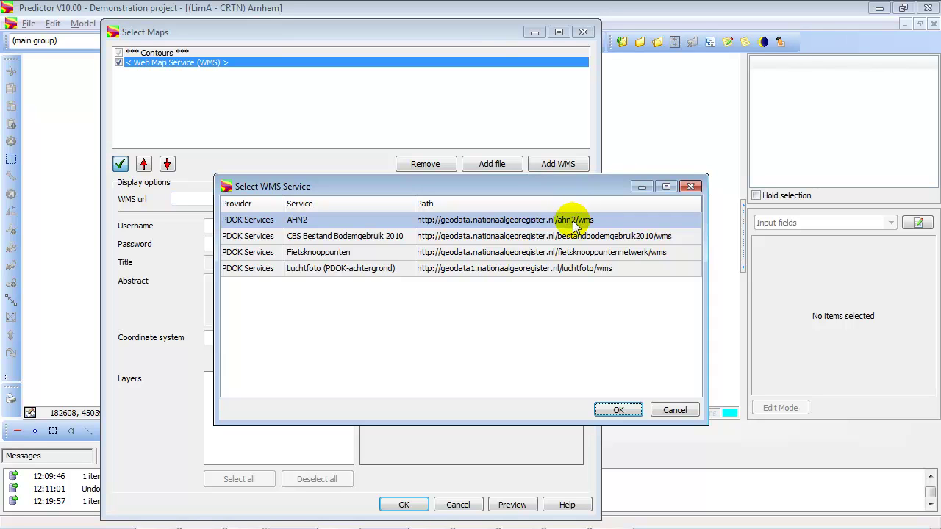
{"action": "left_click", "coordinate": [616, 409]}
{"action": "left_click", "coordinate": [404, 504]}
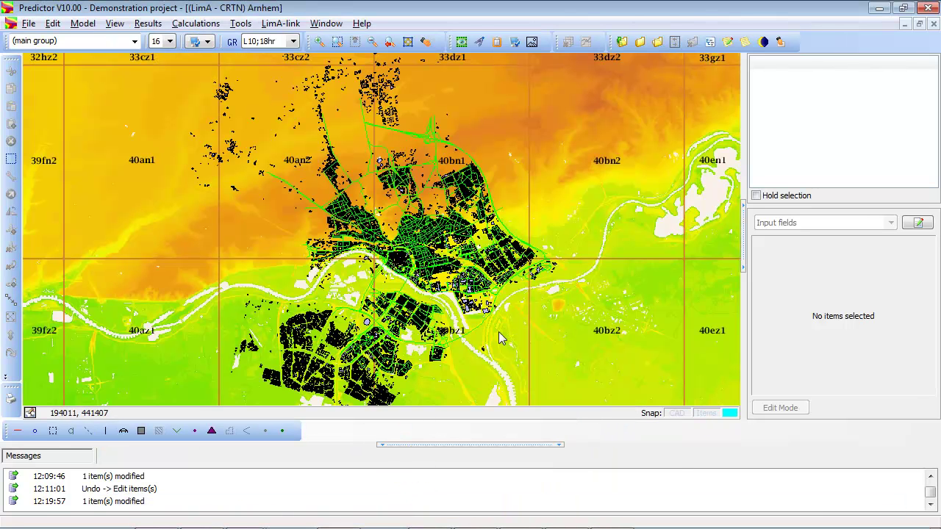
Switch the WMS background map's service to PDOK's CBS Bestand Bodemgebruik 2010.
{"action": "scroll", "coordinate": [561, 336], "scroll_direction": "down", "scroll_amount": 6}
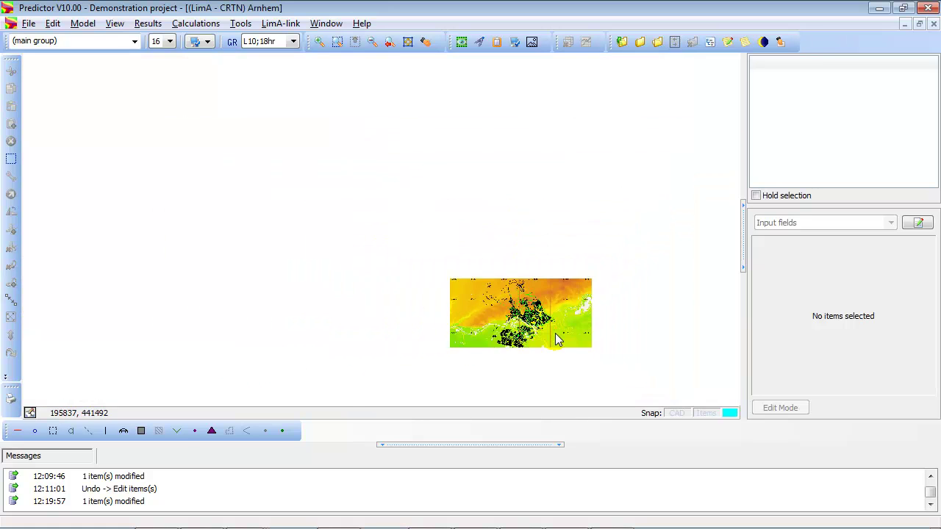
{"action": "scroll", "coordinate": [535, 330], "scroll_direction": "down", "scroll_amount": 3}
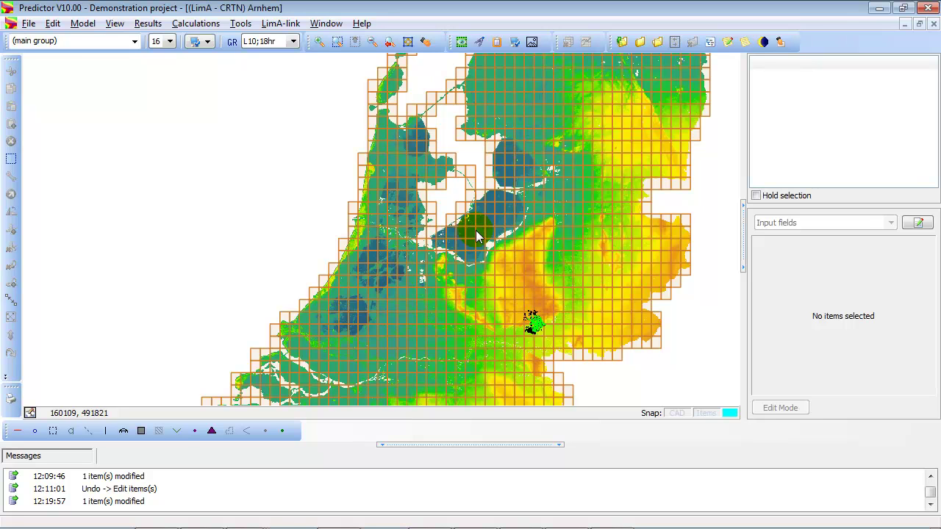
{"action": "right_click", "coordinate": [556, 195]}
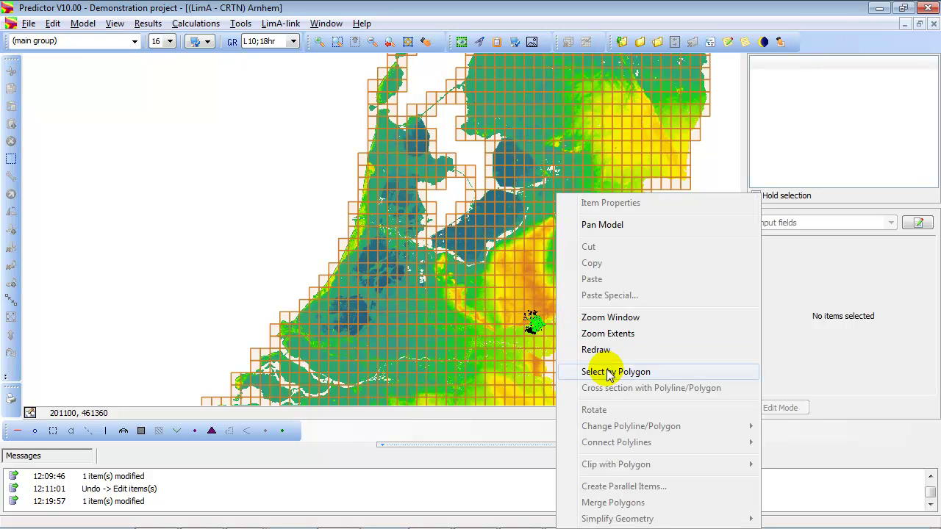
{"action": "left_click", "coordinate": [602, 333]}
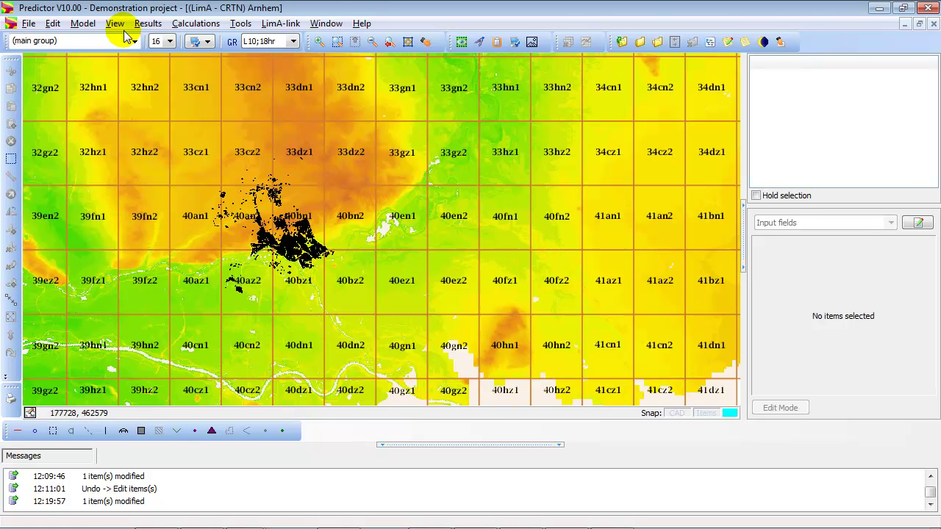
{"action": "left_click", "coordinate": [115, 23]}
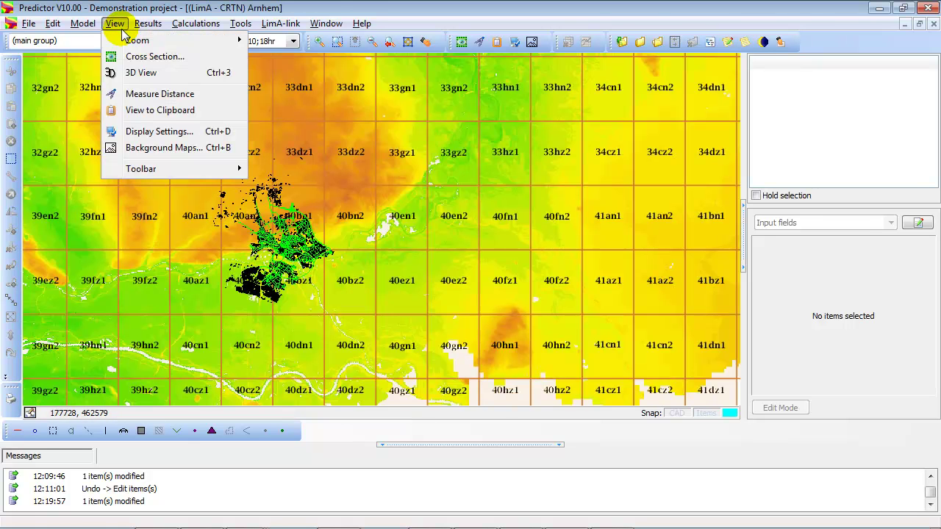
{"action": "left_click", "coordinate": [151, 149]}
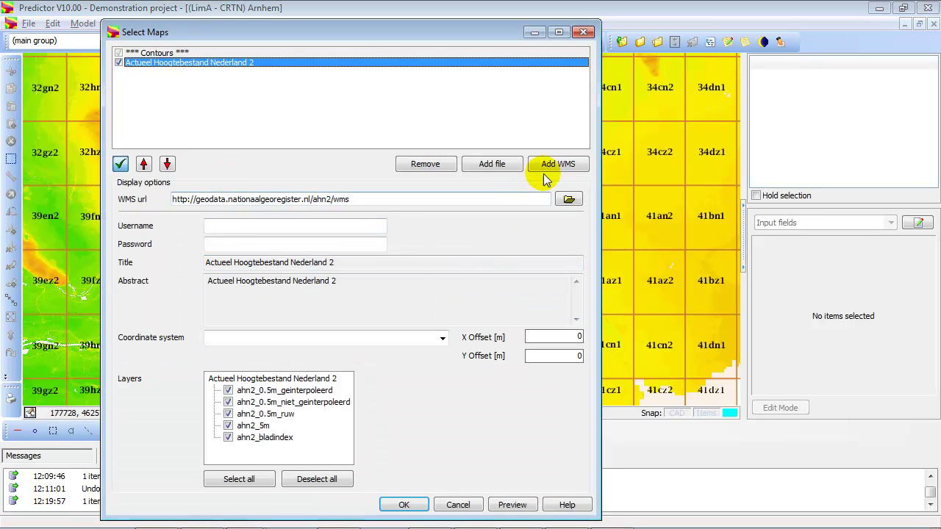
{"action": "left_click", "coordinate": [569, 198]}
{"action": "left_click", "coordinate": [537, 235]}
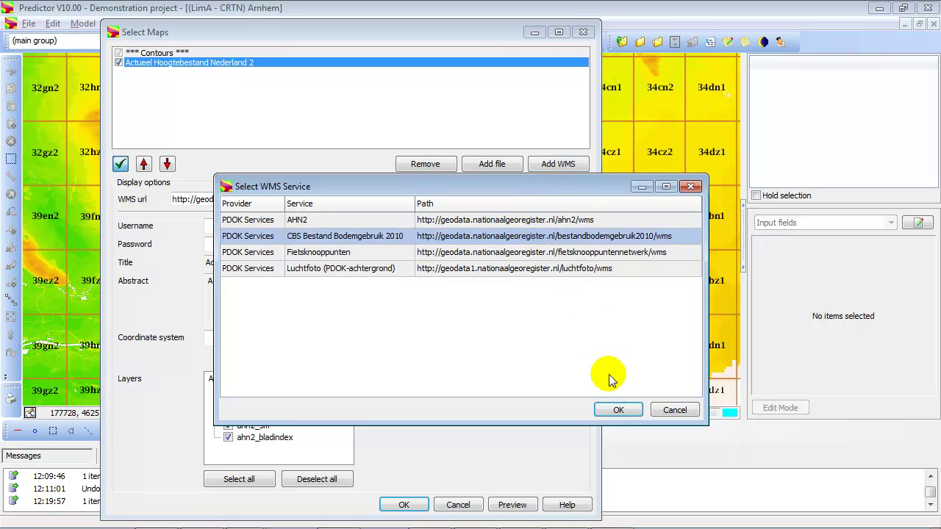
{"action": "left_click", "coordinate": [617, 410]}
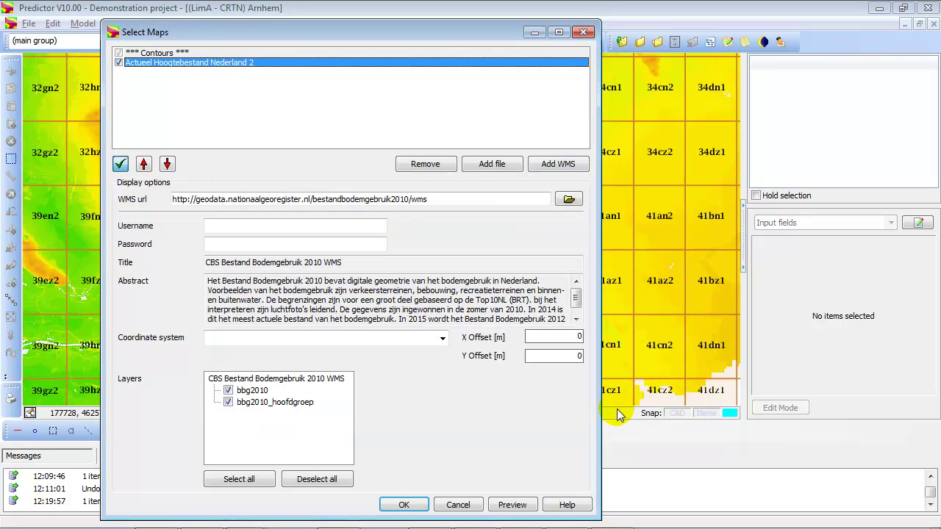
{"action": "left_click", "coordinate": [404, 504]}
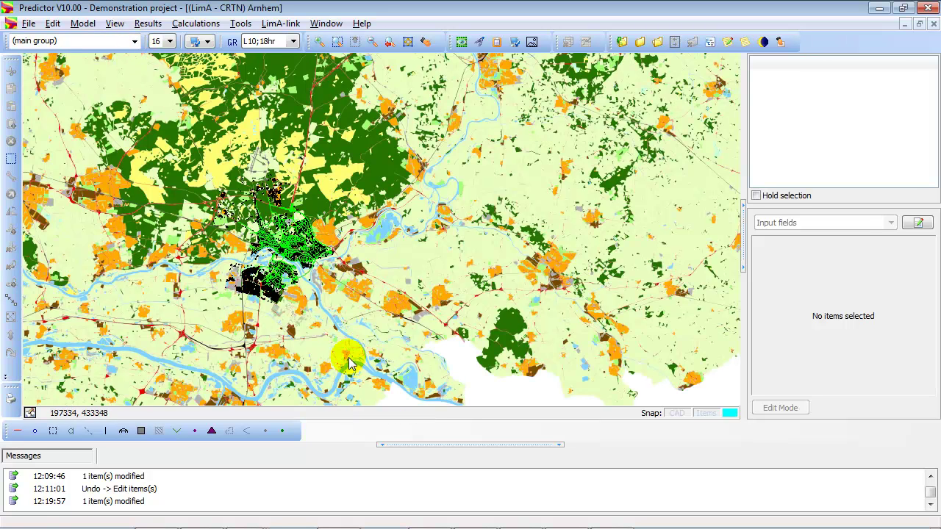
Switch the WMS background map's service to PDOK's Luchtfoto (PDOK-achtergrond) aerial photo.
{"action": "scroll", "coordinate": [239, 250], "scroll_direction": "up", "scroll_amount": 3}
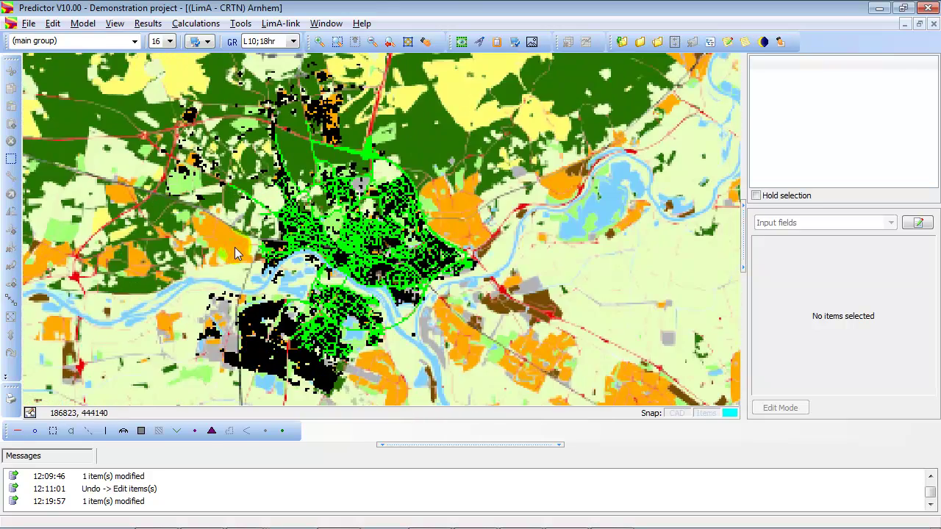
{"action": "scroll", "coordinate": [234, 247], "scroll_direction": "up", "scroll_amount": 2}
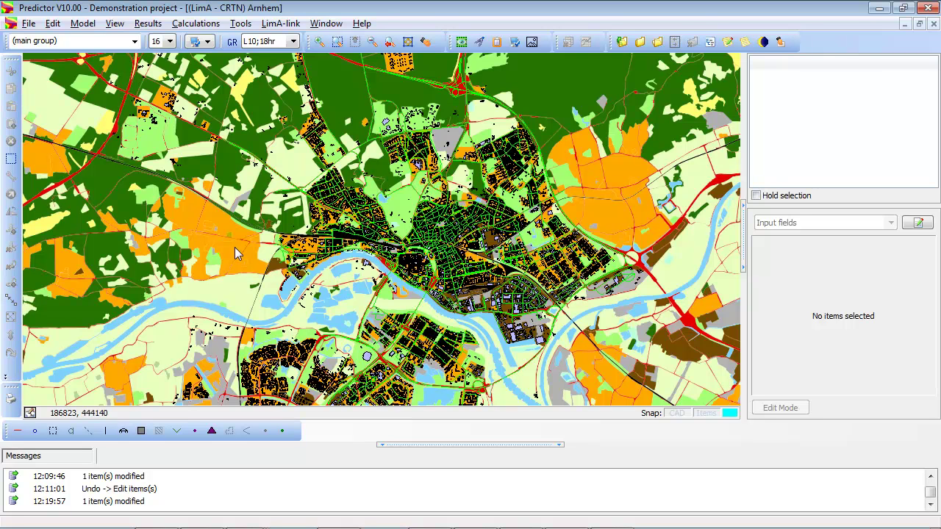
{"action": "left_click", "coordinate": [116, 23]}
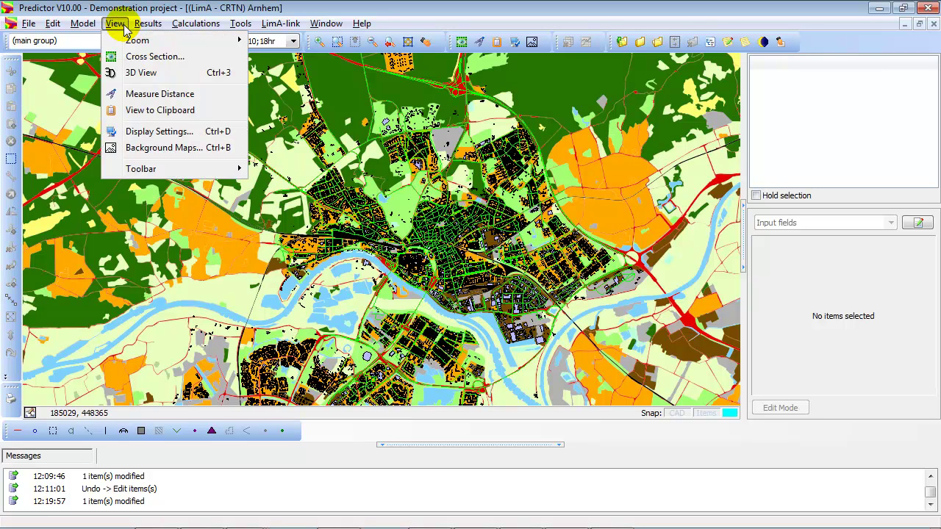
{"action": "left_click", "coordinate": [150, 147]}
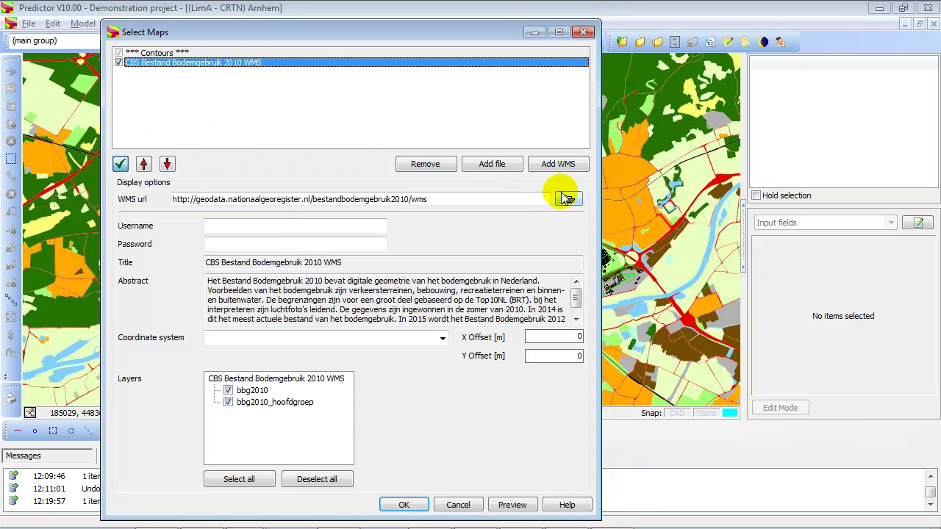
{"action": "left_click", "coordinate": [569, 198]}
{"action": "left_click", "coordinate": [572, 269]}
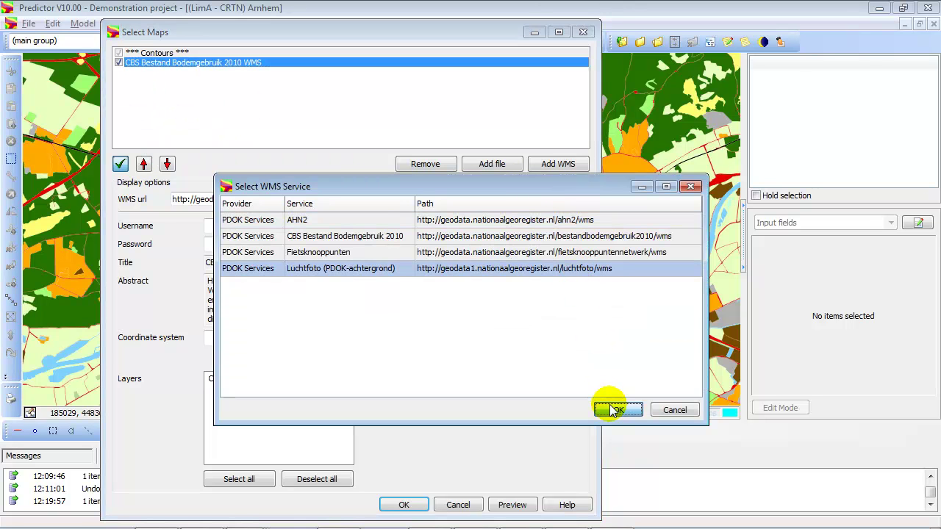
{"action": "left_click", "coordinate": [611, 408]}
{"action": "left_click", "coordinate": [416, 503]}
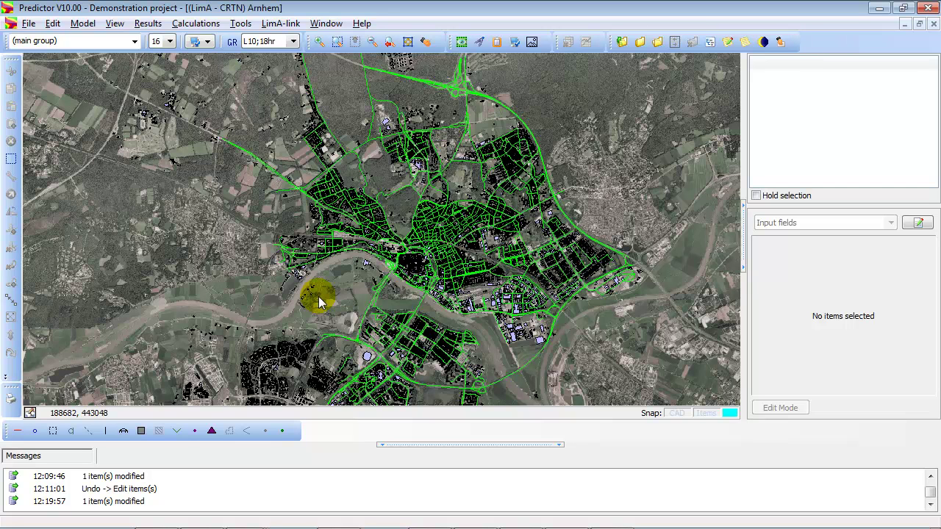
Remove the PDOK-achtergrond luchtfoto map from the model's background maps.
{"action": "left_click", "coordinate": [115, 25]}
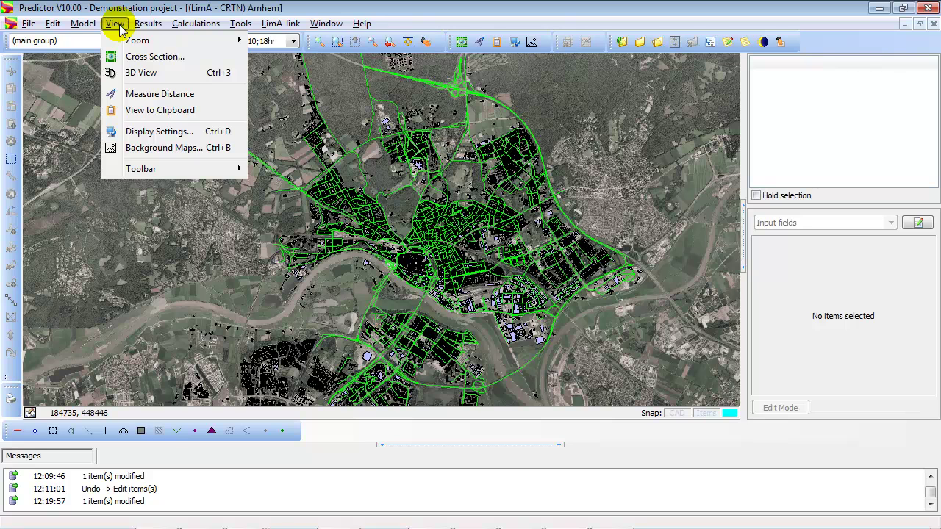
{"action": "left_click", "coordinate": [177, 147]}
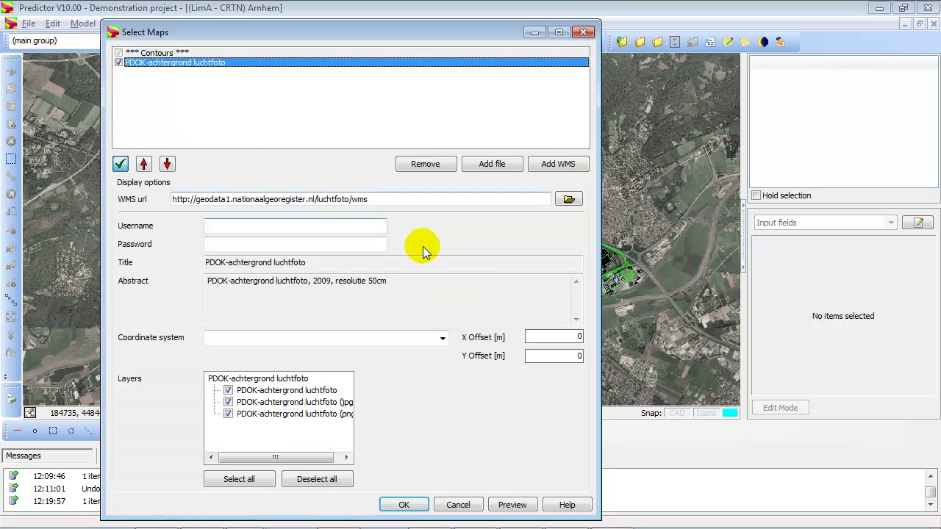
{"action": "left_click", "coordinate": [437, 166]}
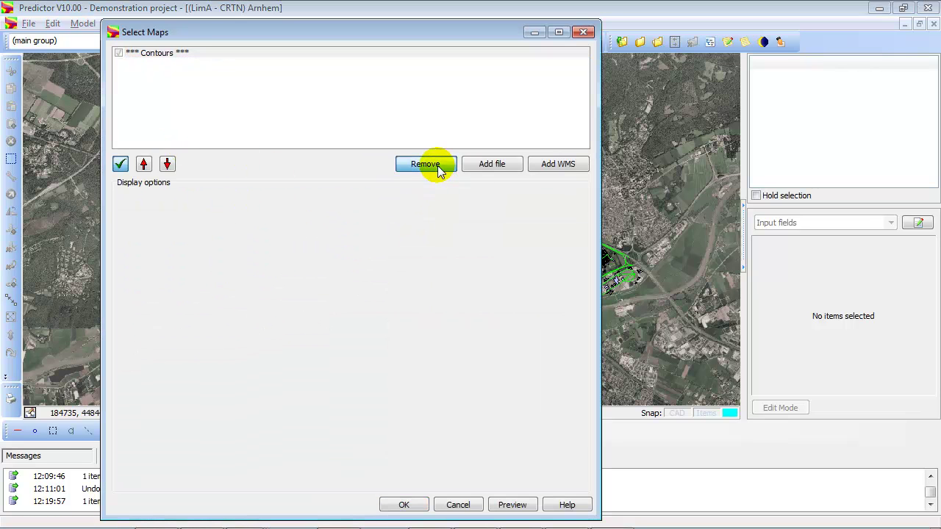
{"action": "left_click", "coordinate": [402, 506]}
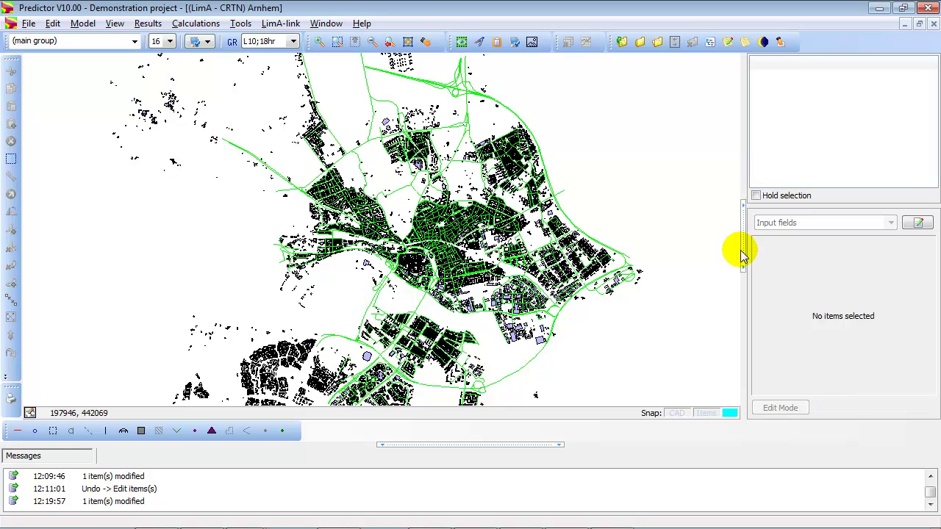
Collapse and restore the selection pane, and select the items in the west-central part of the city to browse their list.
{"action": "left_click", "coordinate": [743, 240]}
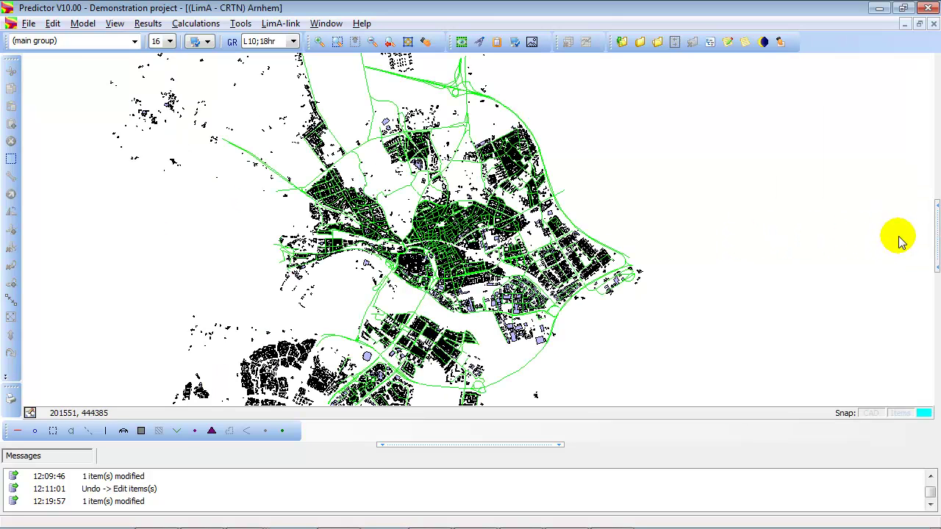
{"action": "left_click", "coordinate": [938, 242]}
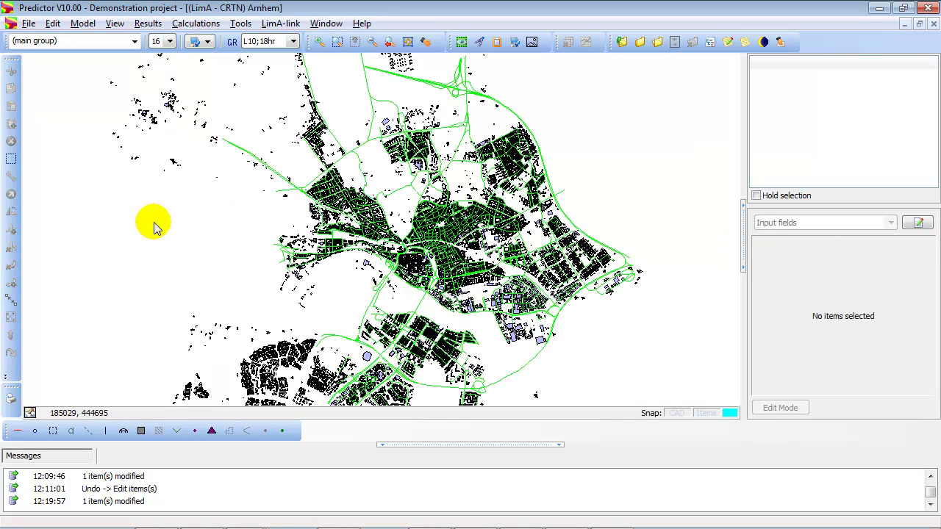
{"action": "key", "text": "ctrl+a"}
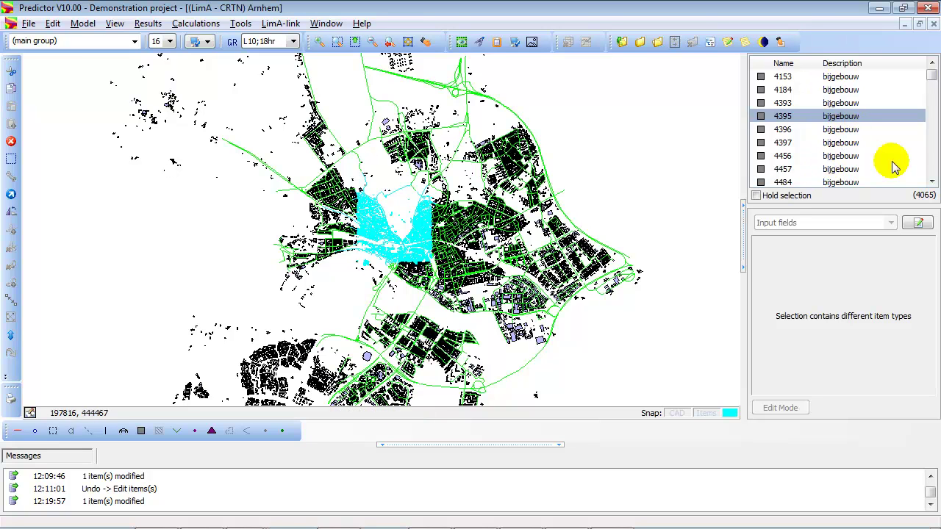
{"action": "left_click", "coordinate": [931, 181]}
{"action": "left_click_drag", "start_coordinate": [932, 182], "coordinate": [932, 182]}
Select the Europaweg road and single items nearby, including a building, to view their input fields, and clear the selection.
{"action": "left_click", "coordinate": [552, 181]}
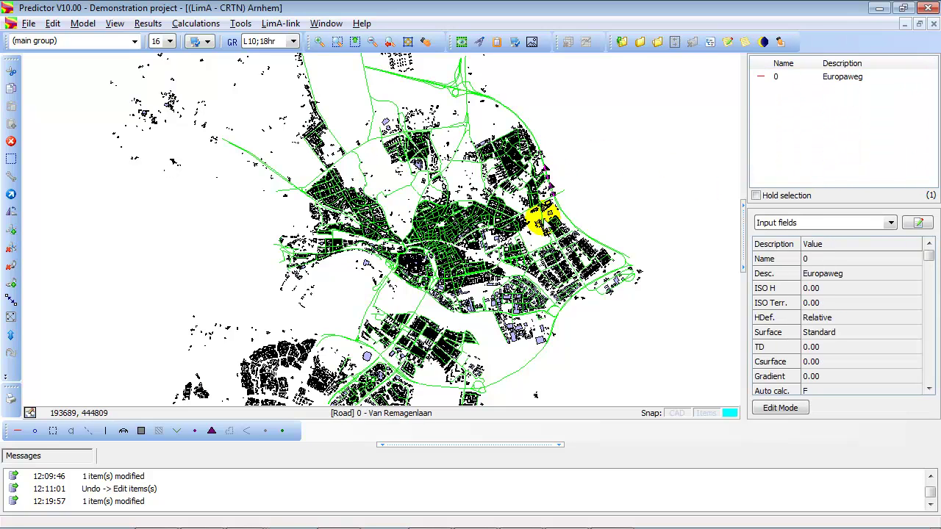
{"action": "left_click", "coordinate": [530, 222]}
{"action": "left_click", "coordinate": [487, 184]}
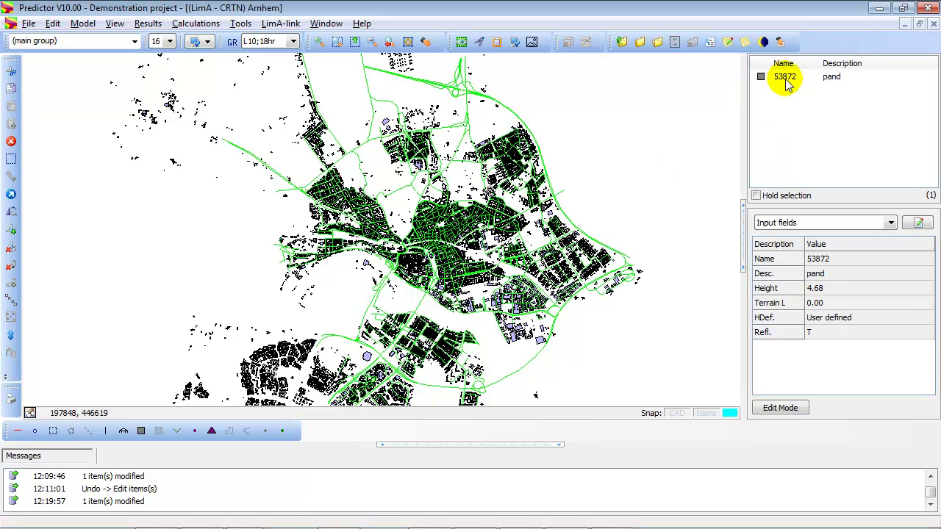
{"action": "left_click", "coordinate": [235, 242]}
Search the complete model and select all buildings with a HEIGHT greater than or equal to 70.
{"action": "left_click", "coordinate": [84, 24]}
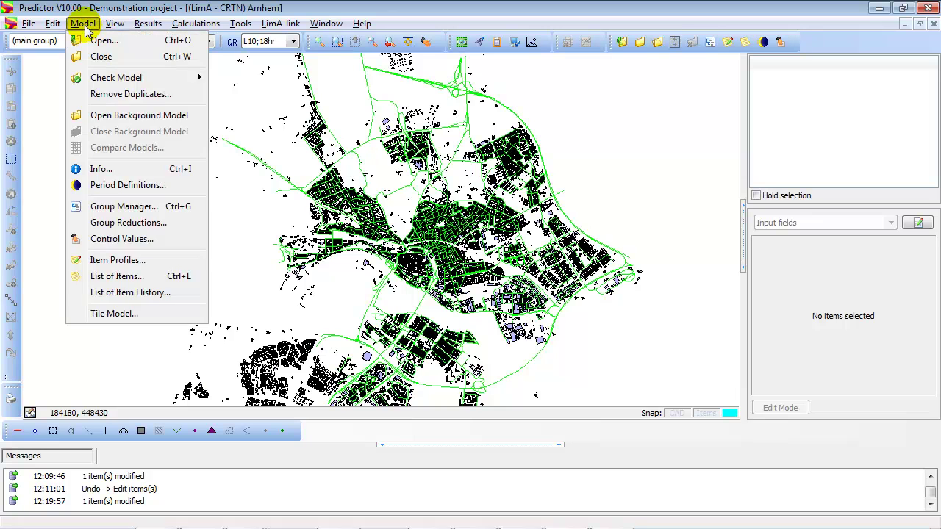
{"action": "mouse_move", "coordinate": [53, 23]}
{"action": "left_click", "coordinate": [99, 190]}
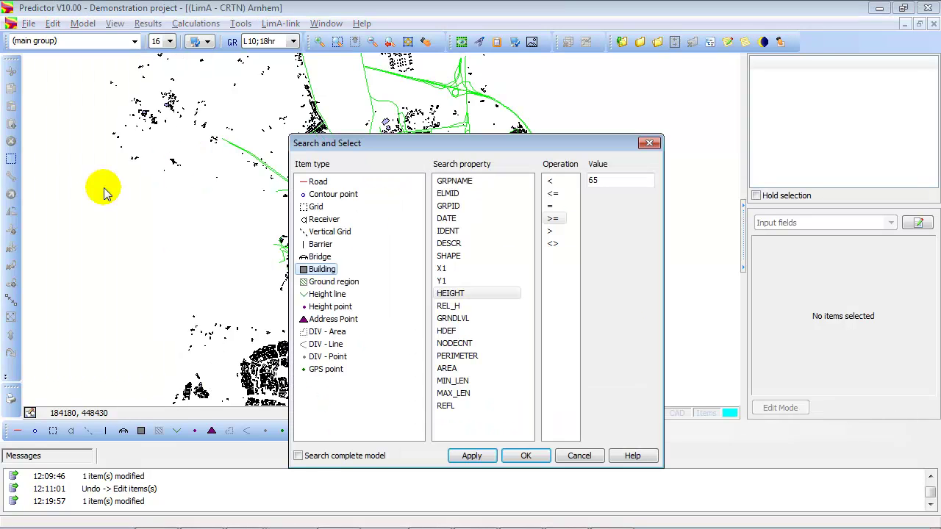
{"action": "left_click", "coordinate": [326, 281]}
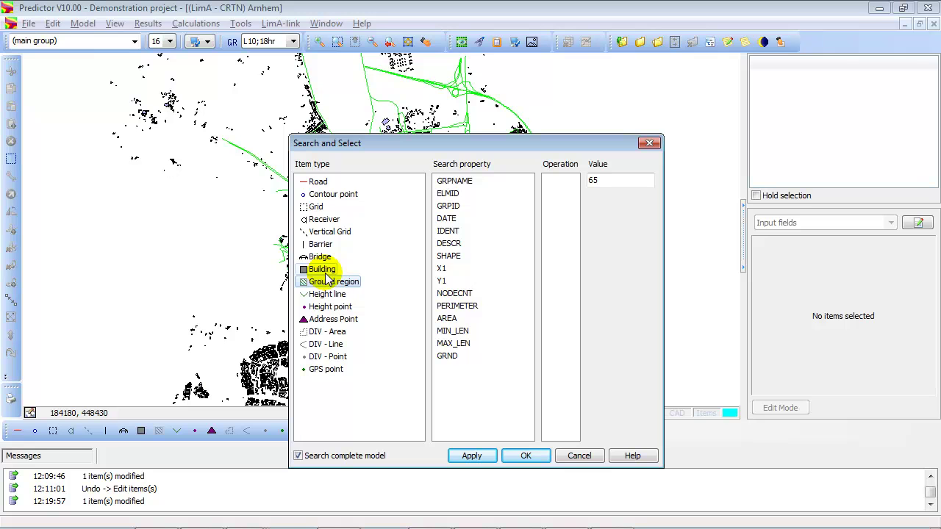
{"action": "left_click", "coordinate": [322, 269]}
{"action": "left_click", "coordinate": [463, 294]}
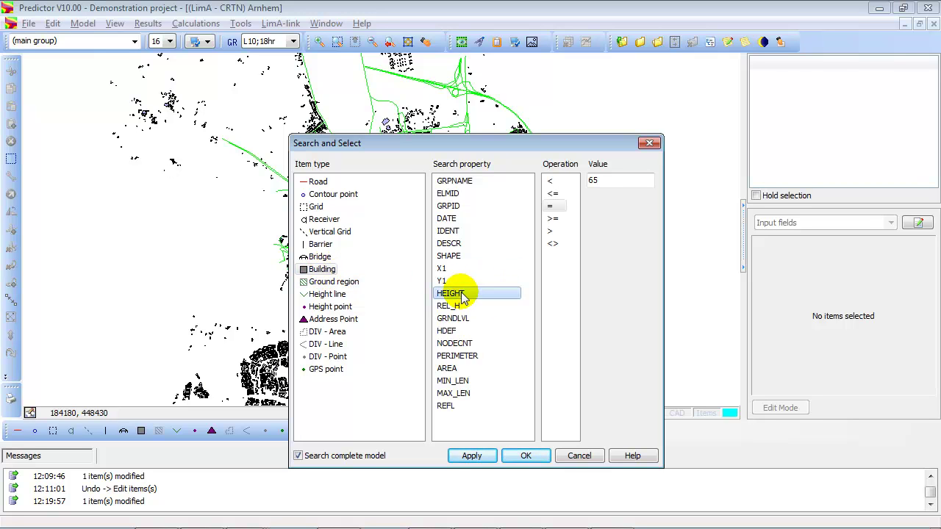
{"action": "left_click", "coordinate": [553, 220]}
{"action": "double_click", "coordinate": [593, 180]}
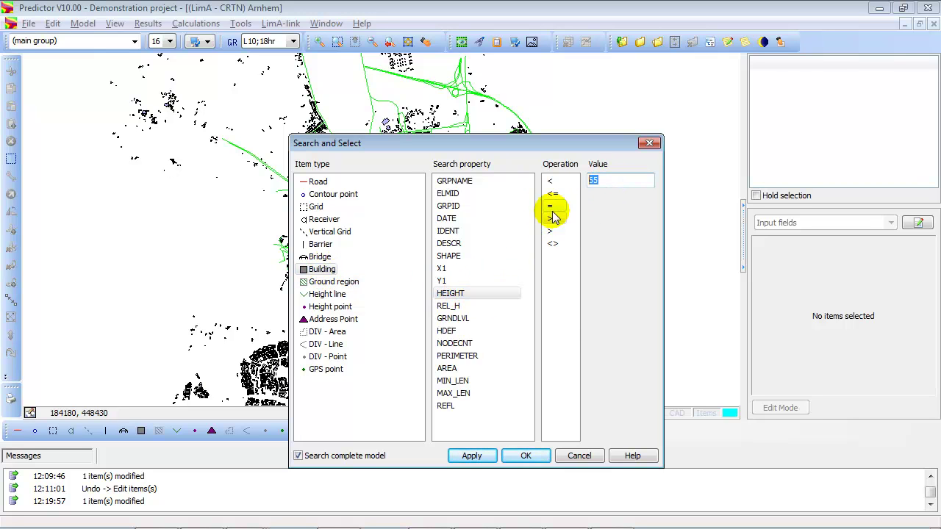
{"action": "type", "text": "70"}
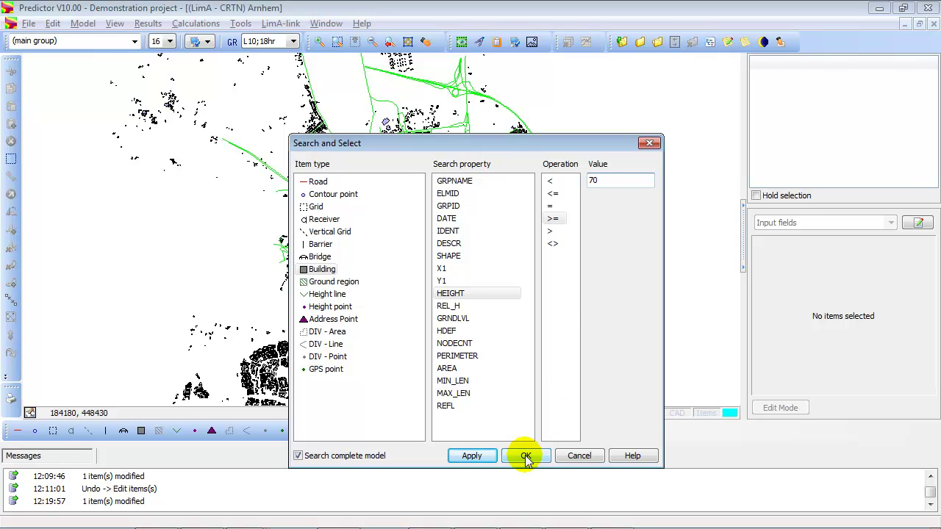
{"action": "left_click", "coordinate": [525, 458]}
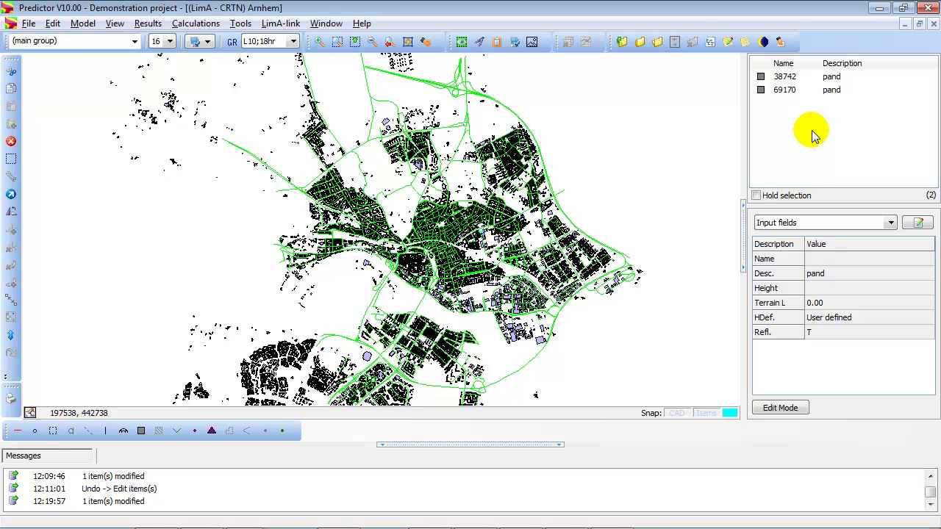
Hold the selection of found buildings and locate each one on the map, finishing on building 38742.
{"action": "left_click", "coordinate": [757, 196]}
{"action": "left_click", "coordinate": [784, 90]}
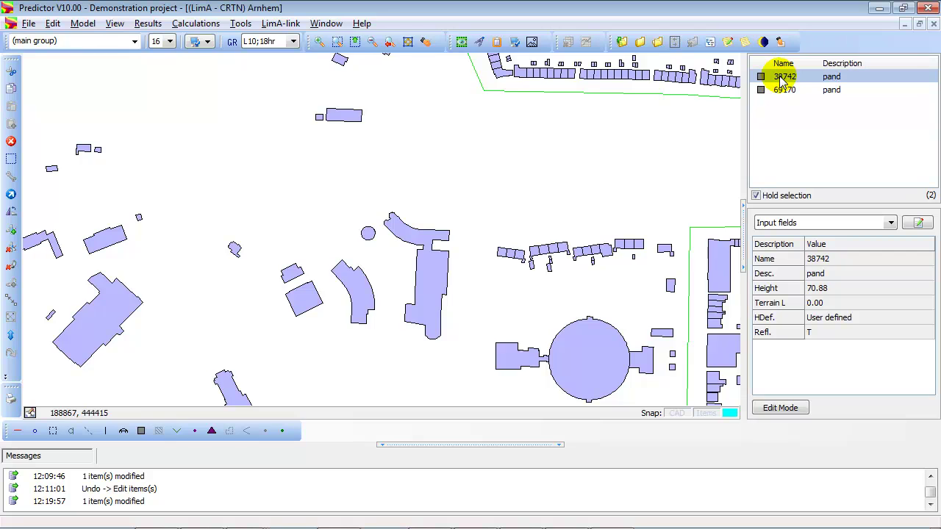
{"action": "left_click", "coordinate": [783, 77]}
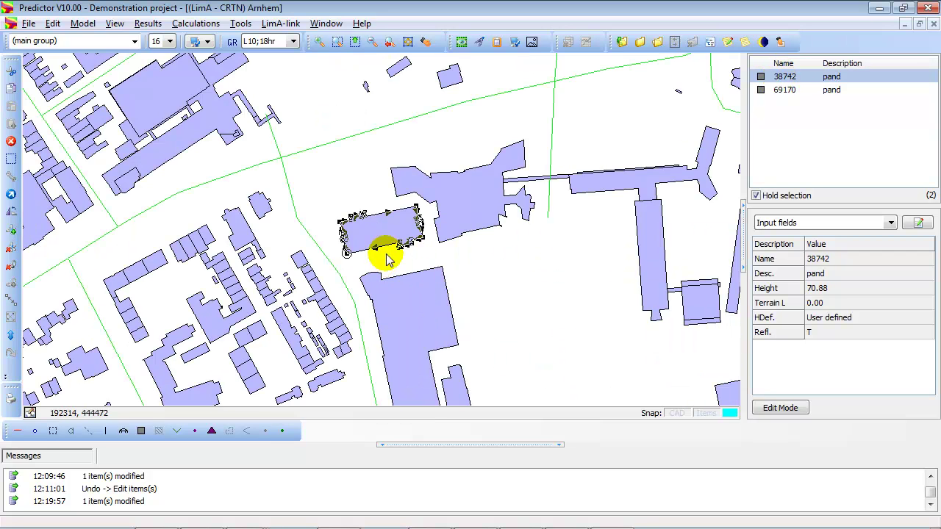
Examine building 38742 and its surroundings in the 3D view from several angles and distances, and close the view.
{"action": "left_click", "coordinate": [115, 24]}
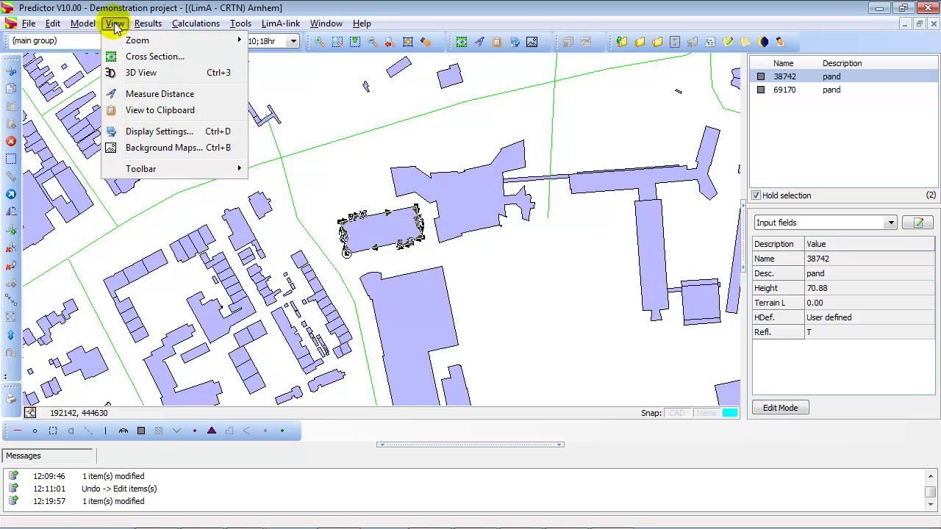
{"action": "left_click", "coordinate": [133, 74]}
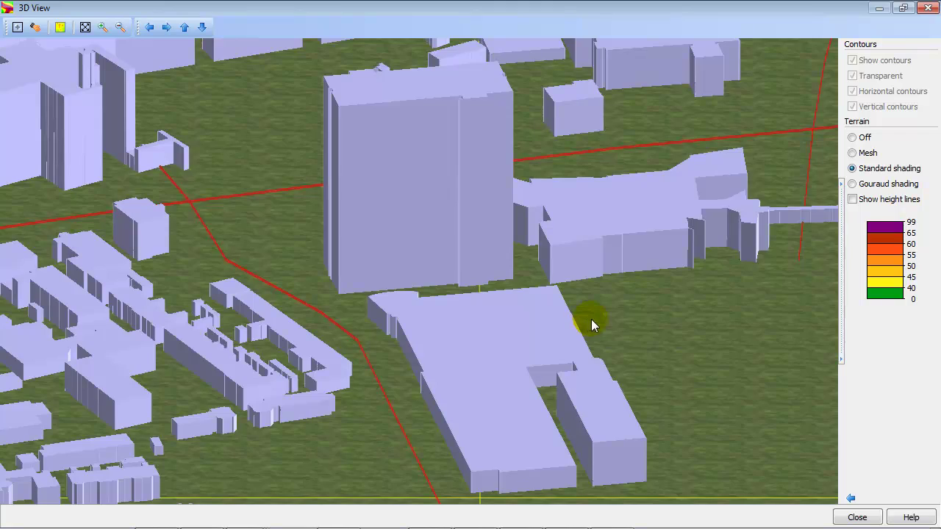
{"action": "scroll", "coordinate": [596, 314], "scroll_direction": "down", "scroll_amount": 4}
{"action": "left_click_drag", "start_coordinate": [597, 314], "coordinate": [452, 294]}
{"action": "scroll", "coordinate": [452, 294], "scroll_direction": "up", "scroll_amount": 5}
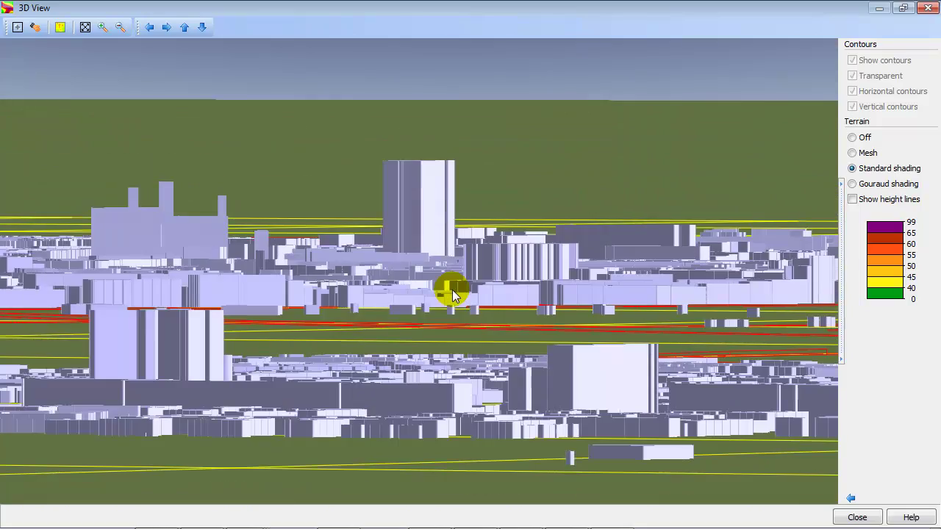
{"action": "scroll", "coordinate": [452, 289], "scroll_direction": "up", "scroll_amount": 1}
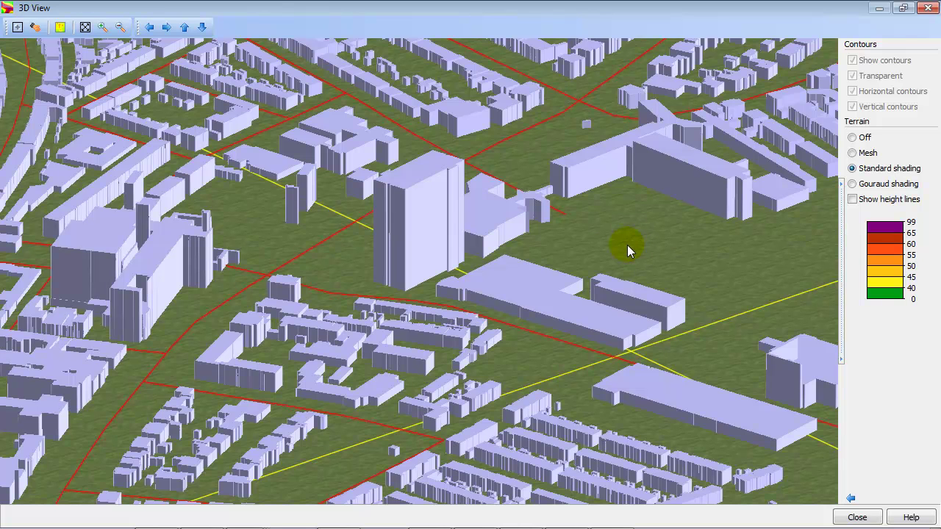
{"action": "left_click", "coordinate": [928, 11]}
Clear the selection, turn off holding the selection, and collapse the selection pane.
{"action": "left_click", "coordinate": [525, 284]}
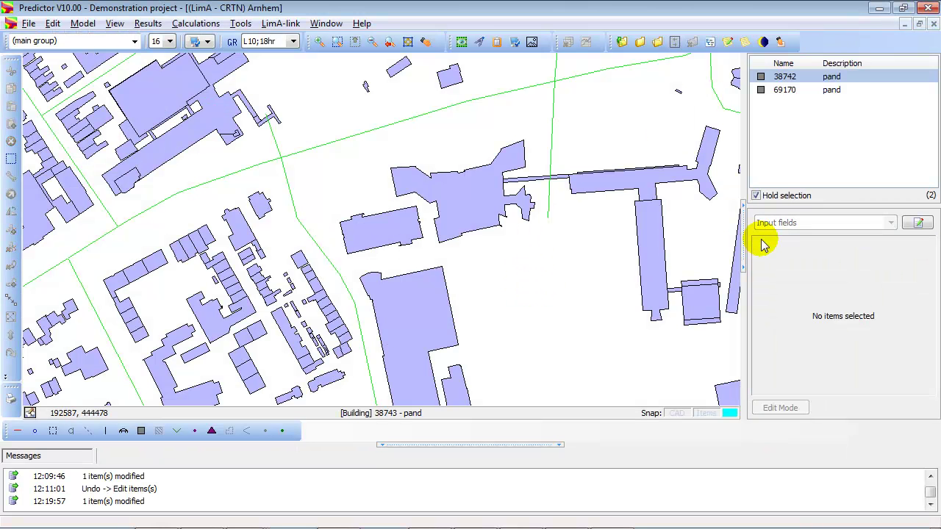
{"action": "left_click", "coordinate": [756, 196]}
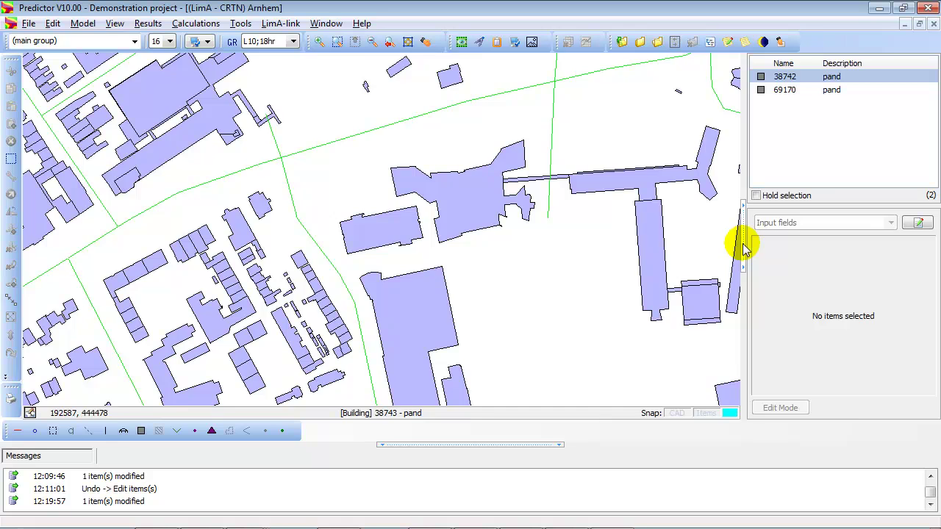
{"action": "left_click", "coordinate": [743, 243]}
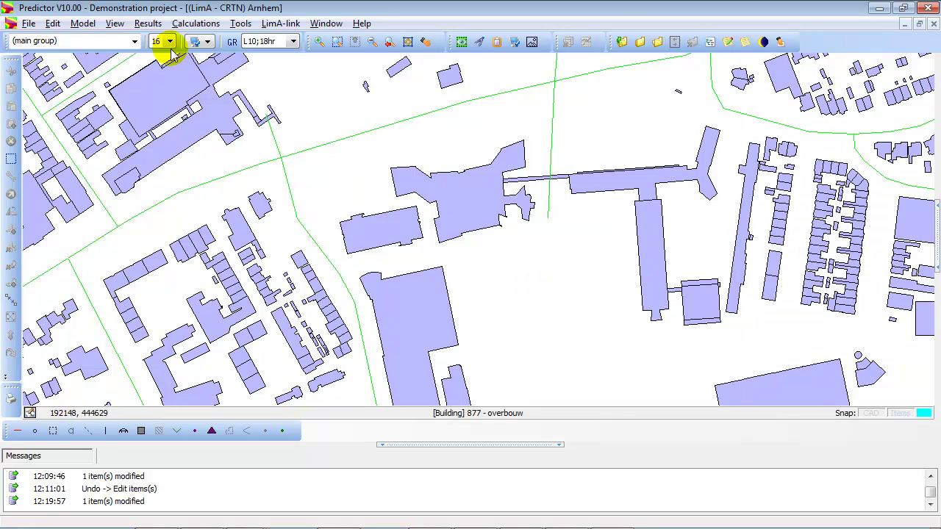
Hide every item type in the display settings except Road.
{"action": "left_click", "coordinate": [116, 23]}
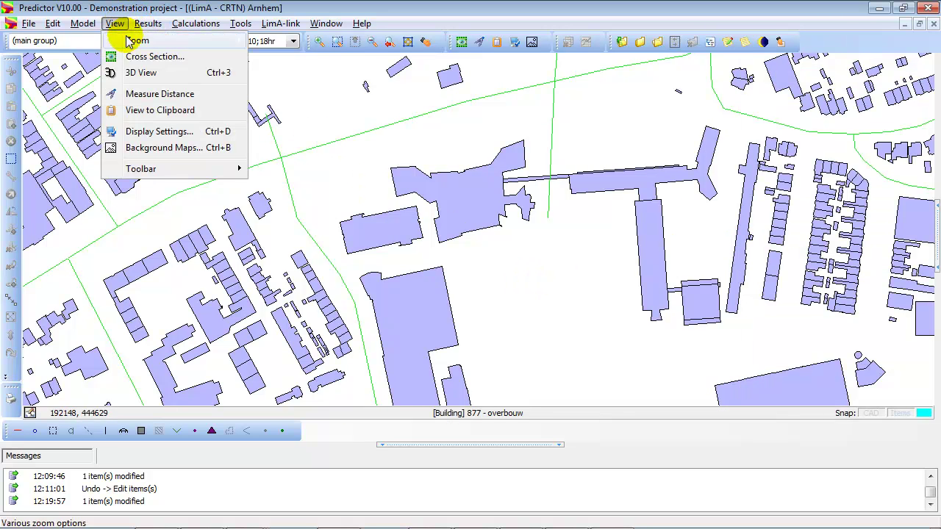
{"action": "left_click", "coordinate": [160, 132]}
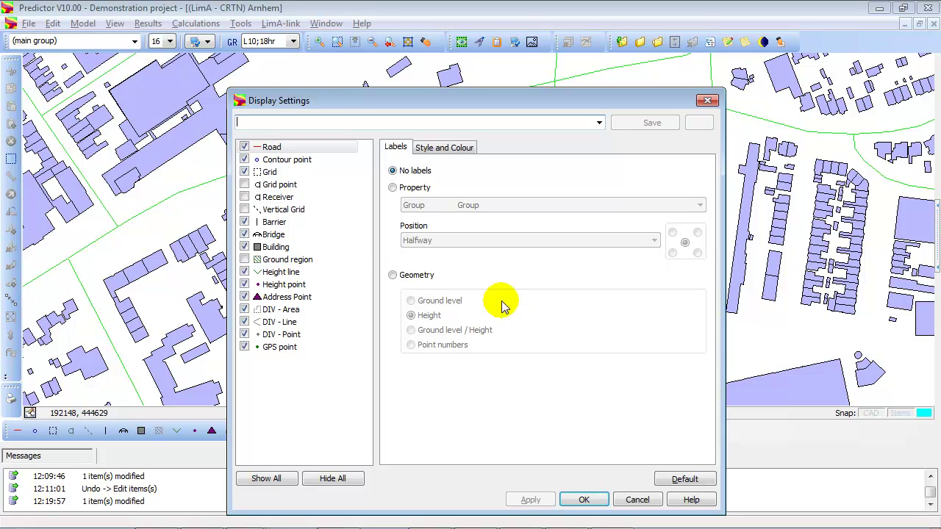
{"action": "left_click", "coordinate": [244, 160]}
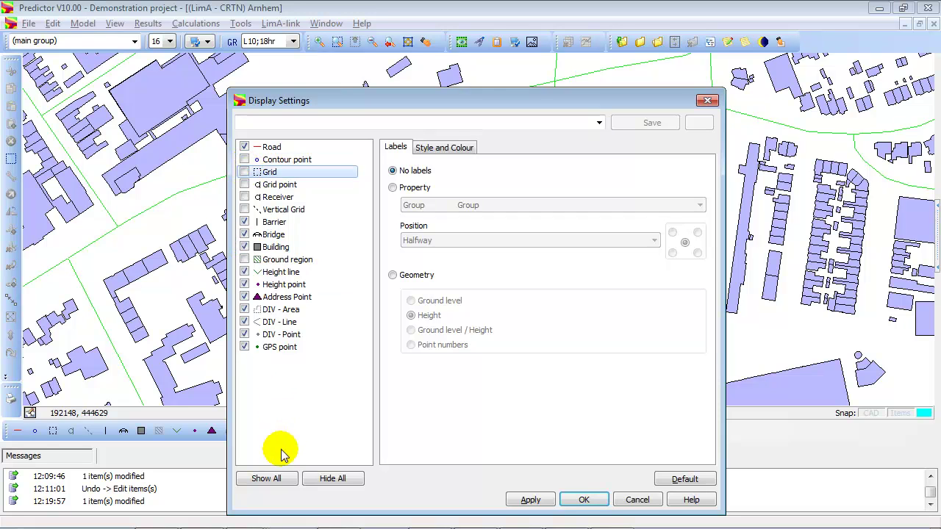
{"action": "left_click", "coordinate": [326, 478]}
{"action": "left_click", "coordinate": [245, 148]}
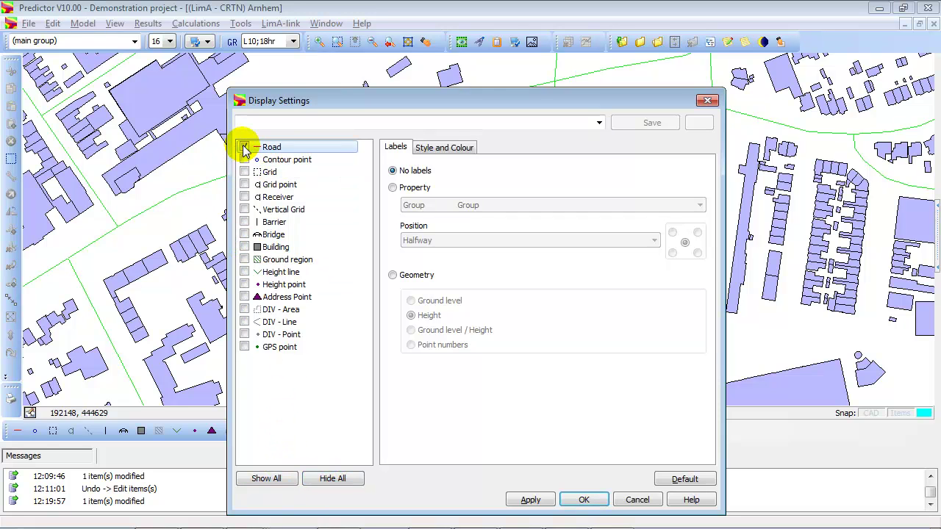
Save the display configuration as "only roads" and apply it to the model.
{"action": "left_click", "coordinate": [389, 122]}
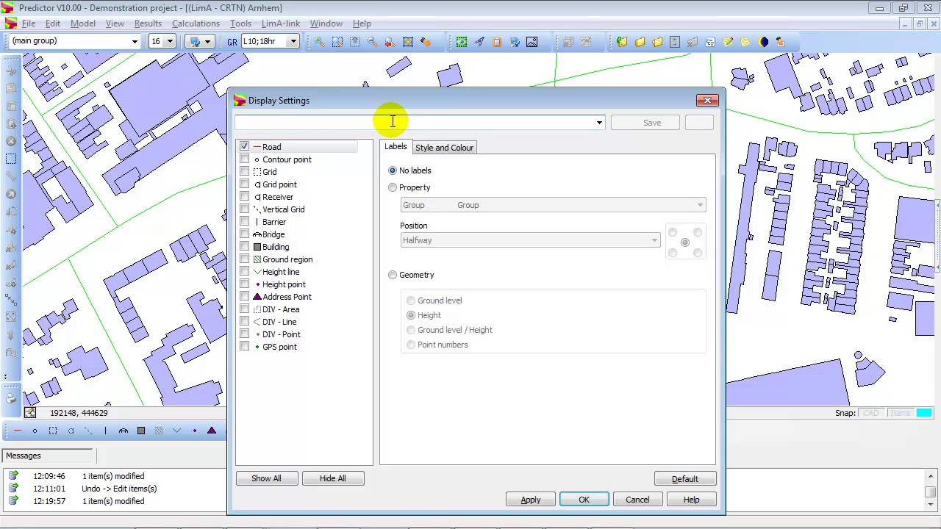
{"action": "type", "text": "only roads"}
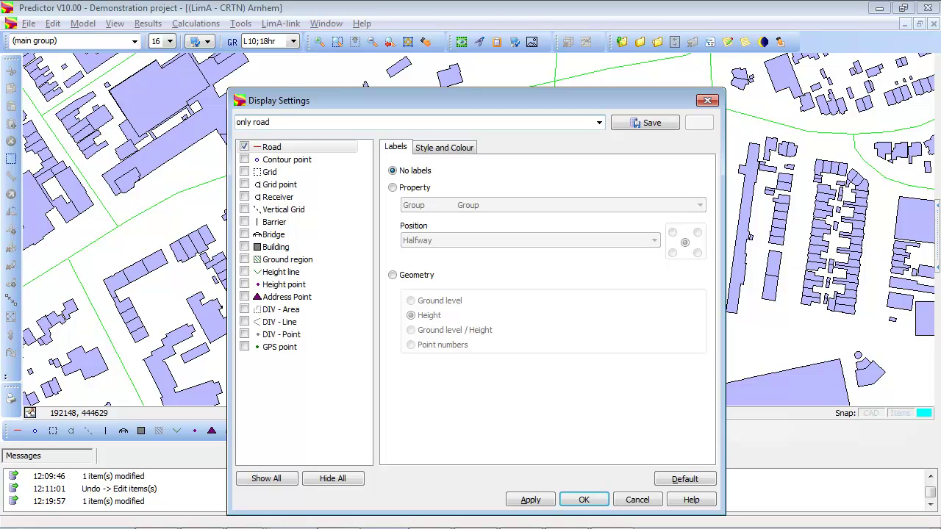
{"action": "left_click", "coordinate": [651, 122]}
{"action": "left_click", "coordinate": [534, 500]}
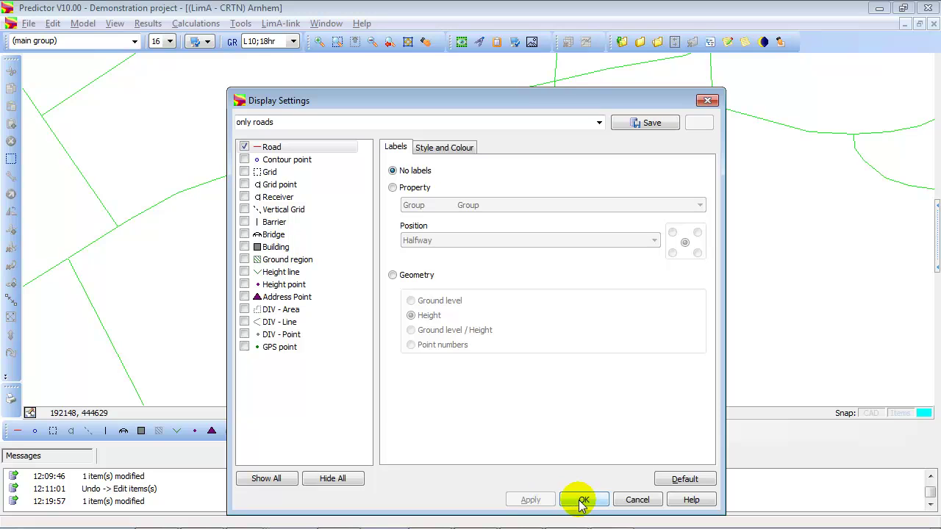
{"action": "left_click", "coordinate": [580, 499]}
Switch the map through the saved display settings Default, only roads and only buildings, ending with "For brocbure".
{"action": "scroll", "coordinate": [356, 258], "scroll_direction": "down", "scroll_amount": 3}
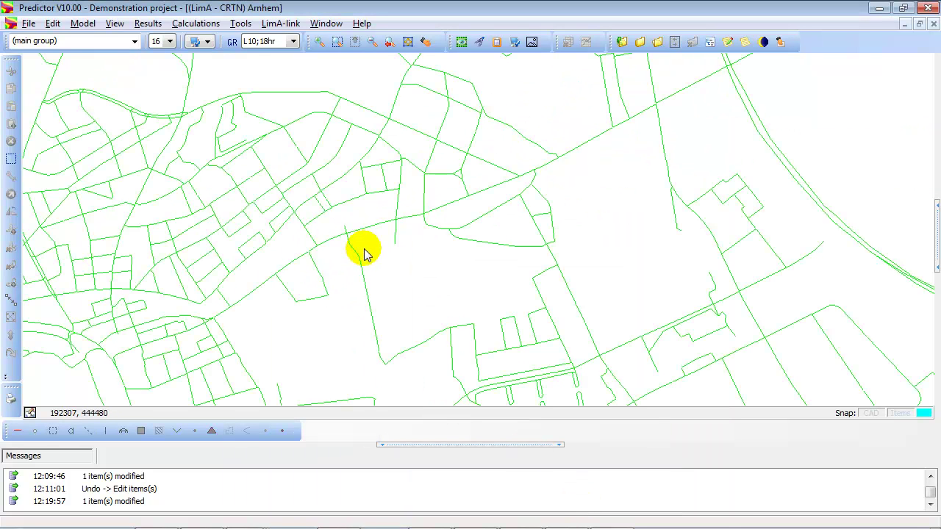
{"action": "left_click", "coordinate": [209, 42]}
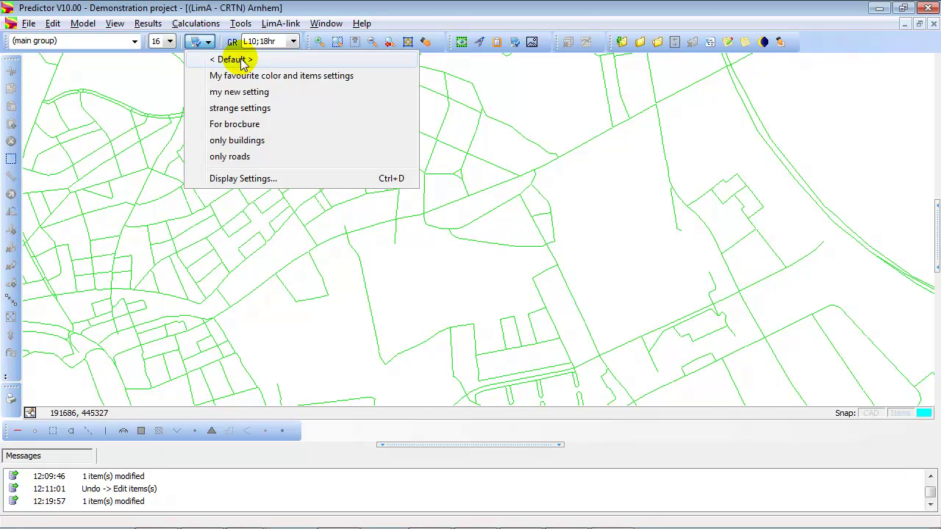
{"action": "left_click", "coordinate": [237, 59]}
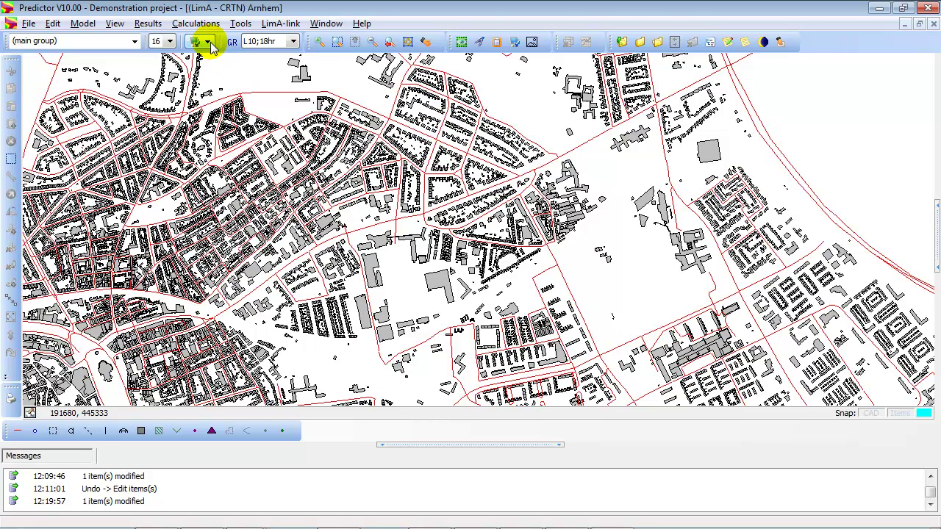
{"action": "left_click", "coordinate": [209, 42]}
{"action": "left_click", "coordinate": [241, 156]}
{"action": "left_click", "coordinate": [209, 42]}
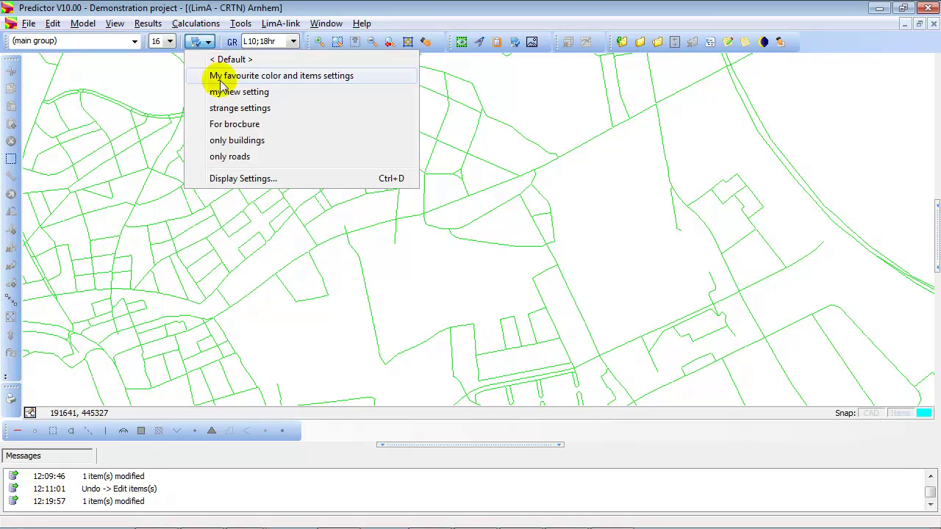
{"action": "left_click", "coordinate": [240, 143]}
{"action": "left_click", "coordinate": [204, 41]}
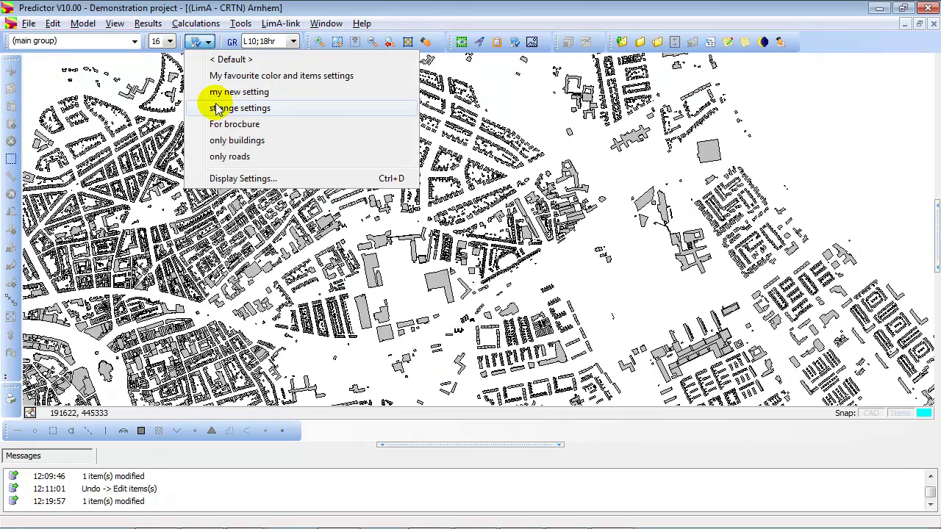
{"action": "left_click", "coordinate": [224, 124]}
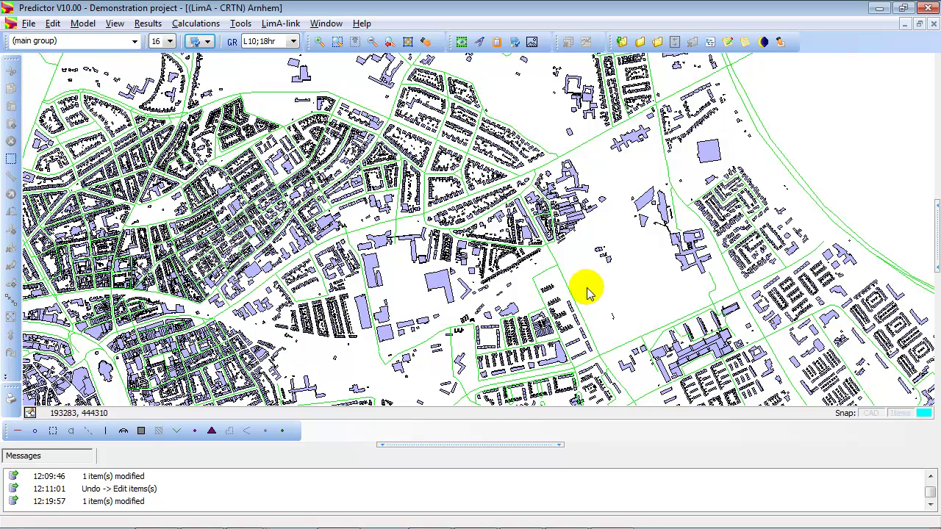
Open the list of item history and sort it by change date with the newest first.
{"action": "left_click", "coordinate": [83, 24]}
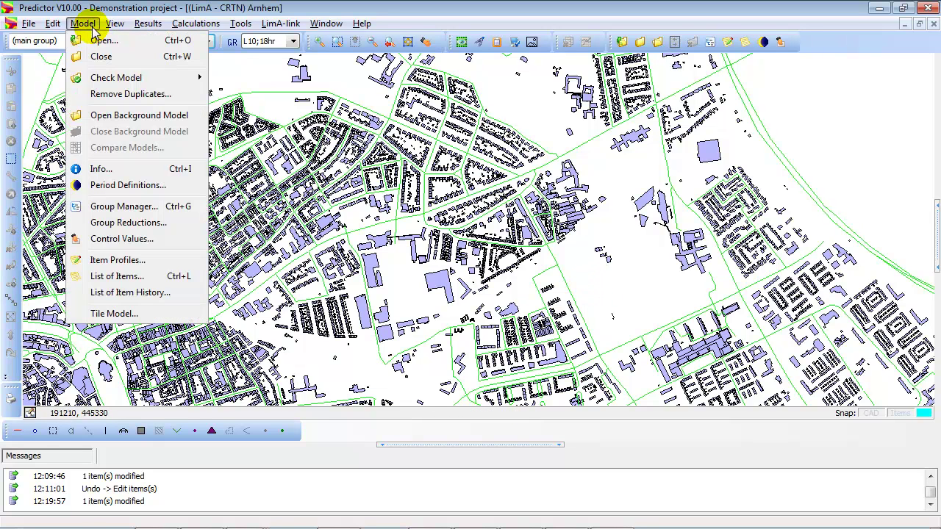
{"action": "left_click", "coordinate": [136, 292]}
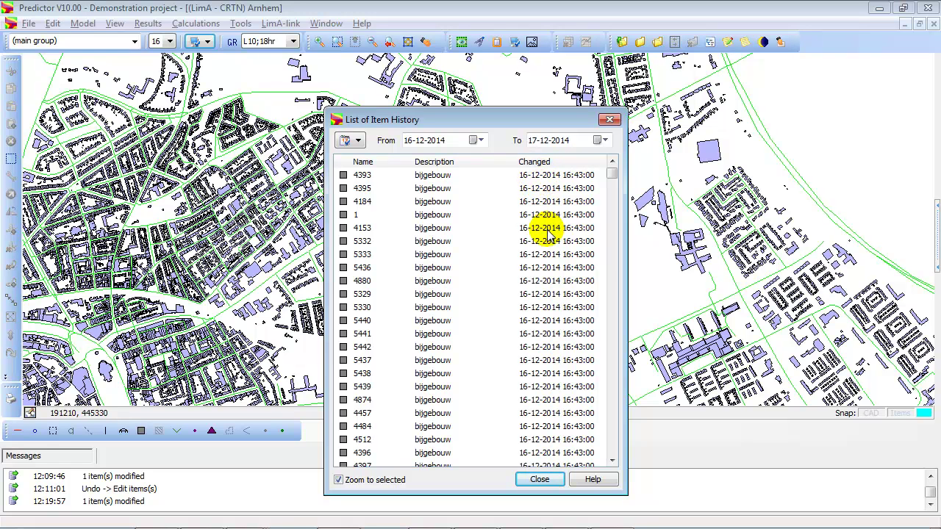
{"action": "left_click", "coordinate": [539, 162]}
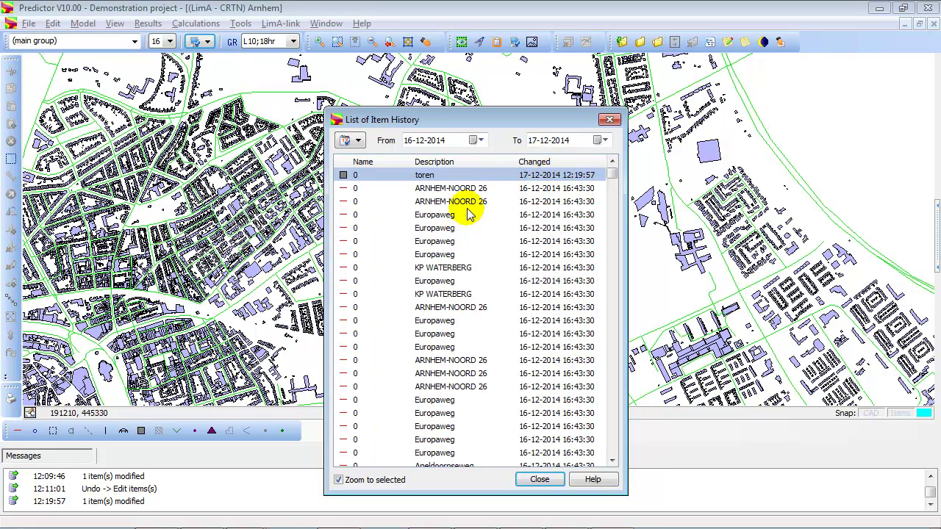
Locate the most recently changed item, the building "toren", view its identification without editing, and close the history list.
{"action": "double_click", "coordinate": [424, 175]}
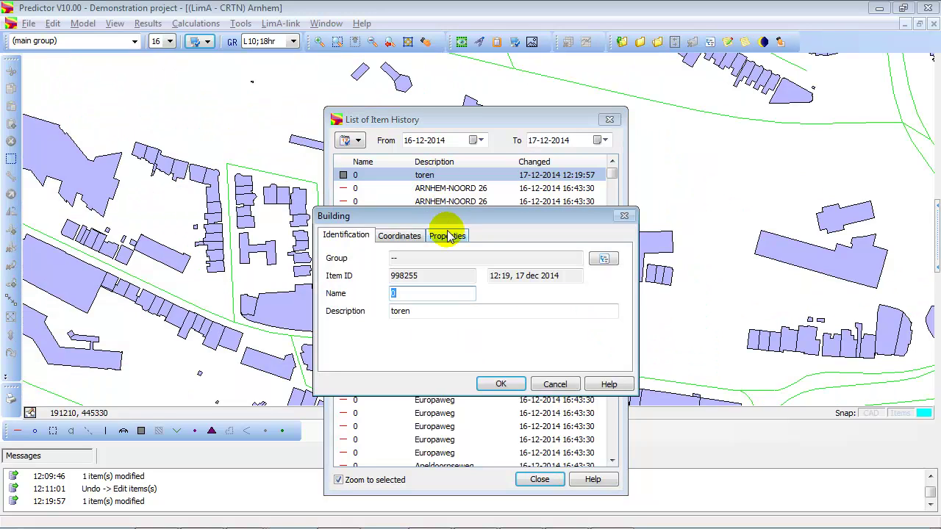
{"action": "left_click", "coordinate": [557, 384]}
{"action": "left_click_drag", "start_coordinate": [487, 118], "coordinate": [694, 119]}
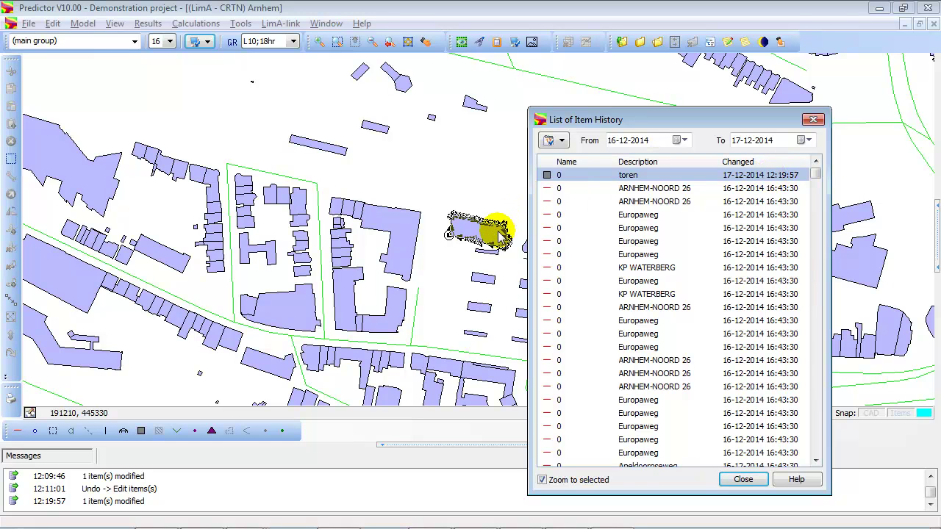
{"action": "left_click", "coordinate": [743, 480]}
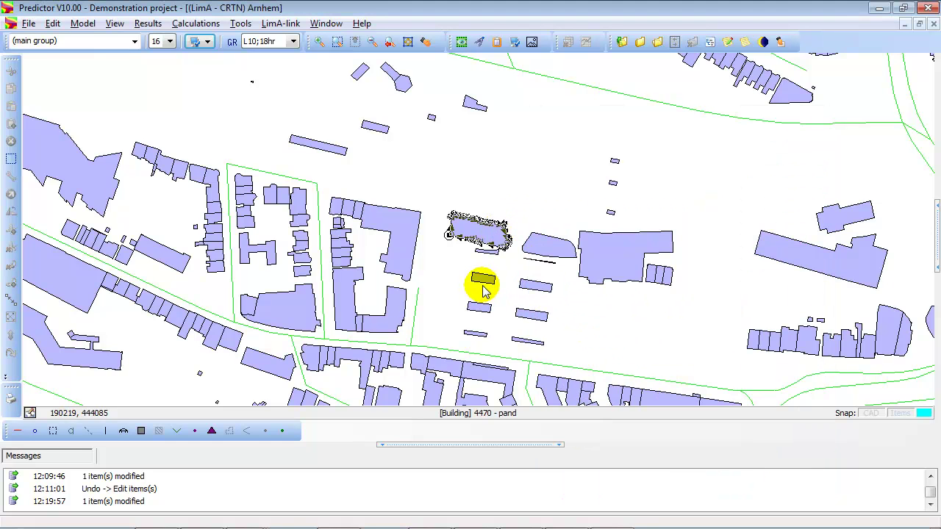
Set the height of the small building "pand" 4470, just south of the building "toren", to 9.00 m.
{"action": "double_click", "coordinate": [485, 287]}
{"action": "left_click", "coordinate": [399, 235]}
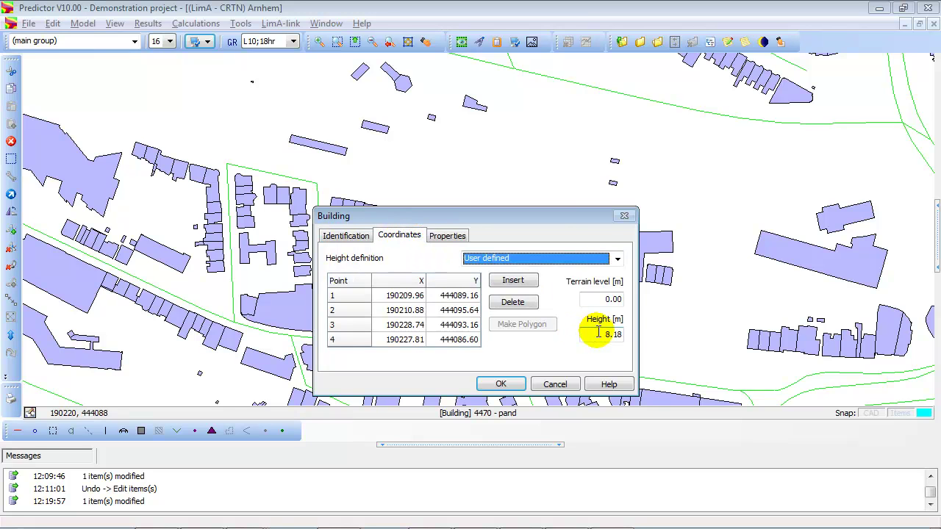
{"action": "double_click", "coordinate": [597, 333]}
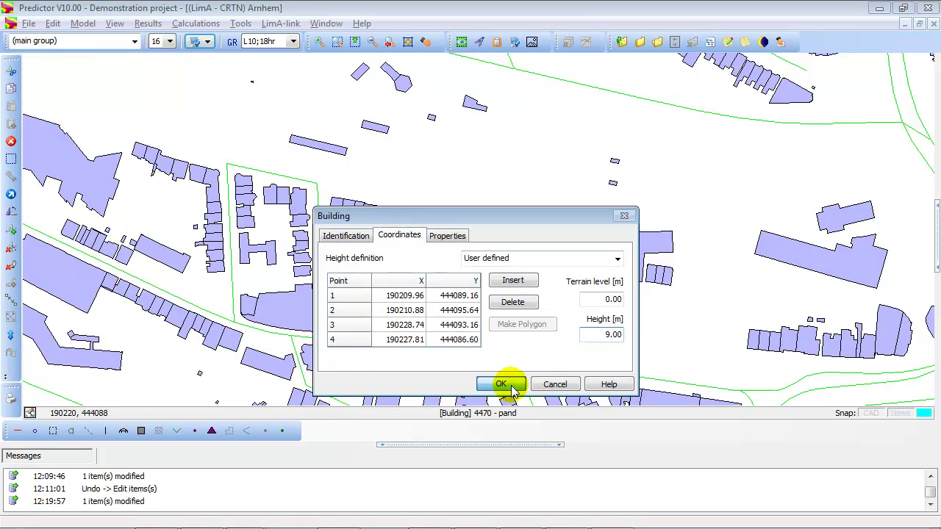
{"action": "left_click", "coordinate": [511, 387]}
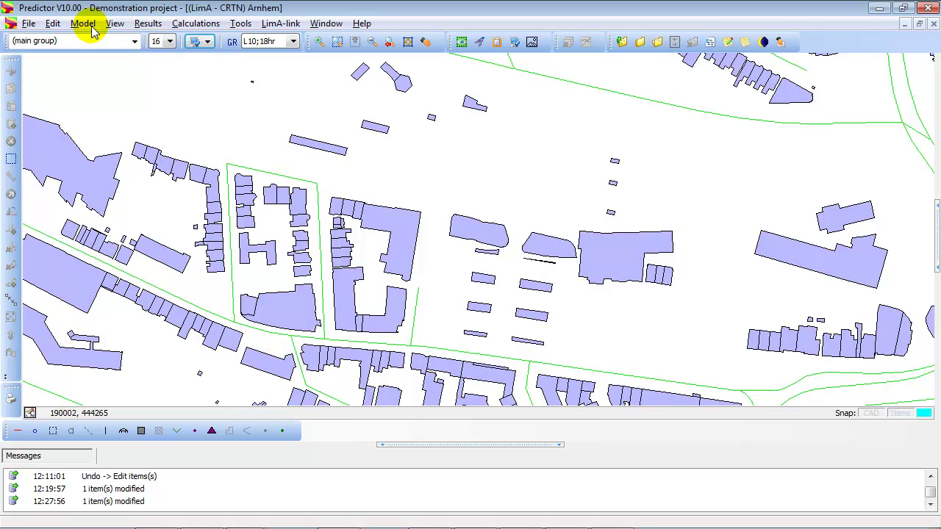
Locate the two most recently changed buildings, "pand" and "toren", on the map from the list of item history, and close the list.
{"action": "left_click", "coordinate": [91, 30]}
{"action": "left_click", "coordinate": [130, 293]}
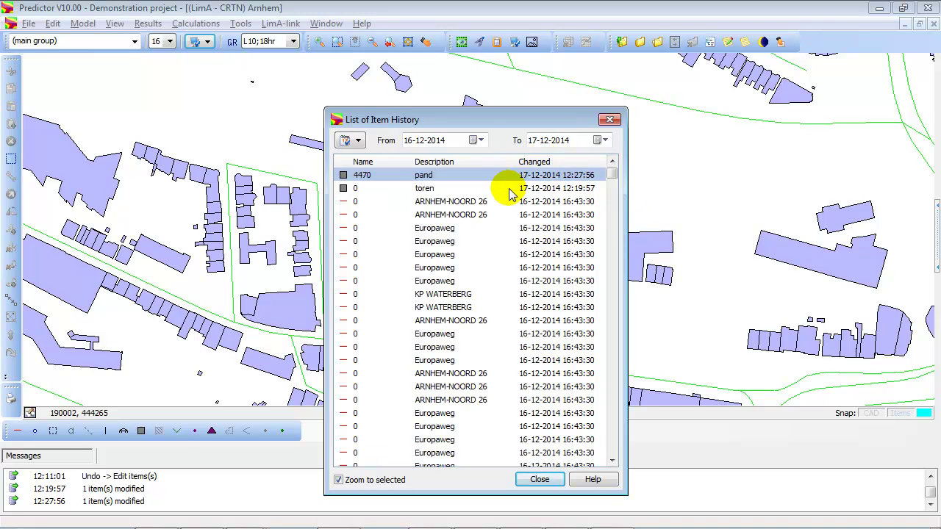
{"action": "left_click", "coordinate": [507, 189]}
{"action": "left_click", "coordinate": [509, 178]}
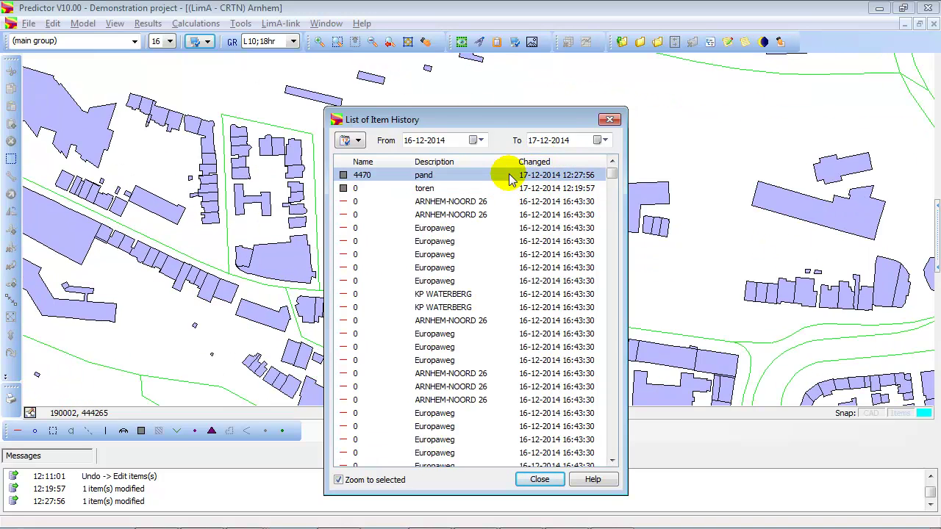
{"action": "left_click", "coordinate": [435, 189]}
{"action": "left_click_drag", "start_coordinate": [506, 122], "coordinate": [737, 108]}
{"action": "left_click", "coordinate": [655, 162]}
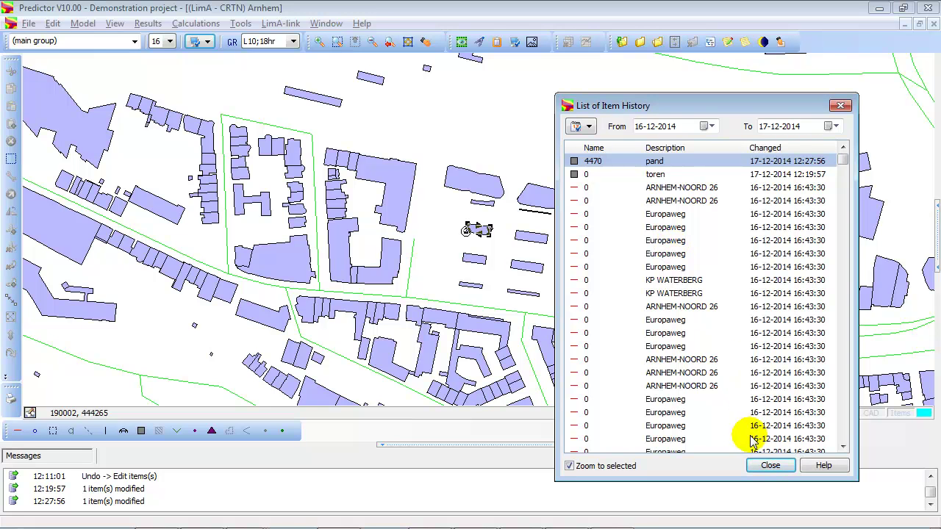
{"action": "left_click", "coordinate": [768, 464]}
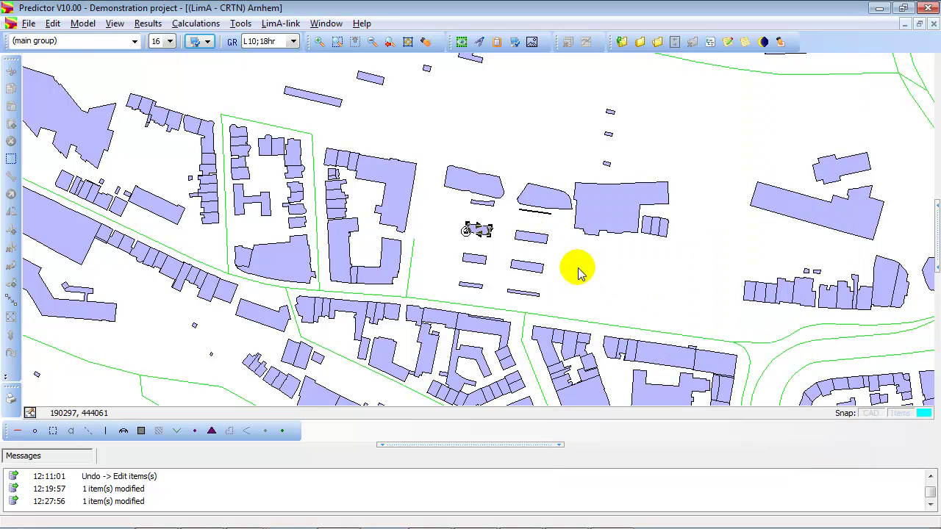
Simplify the geometry of the building "toren" with the Normal level and close the result message.
{"action": "right_click", "coordinate": [516, 71]}
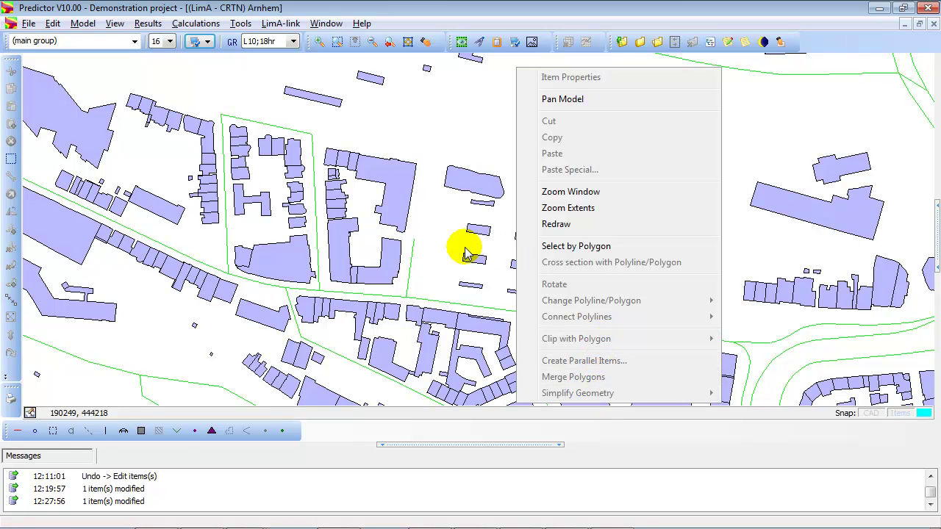
{"action": "left_click", "coordinate": [441, 224]}
{"action": "left_click", "coordinate": [448, 181]}
{"action": "right_click", "coordinate": [458, 182]}
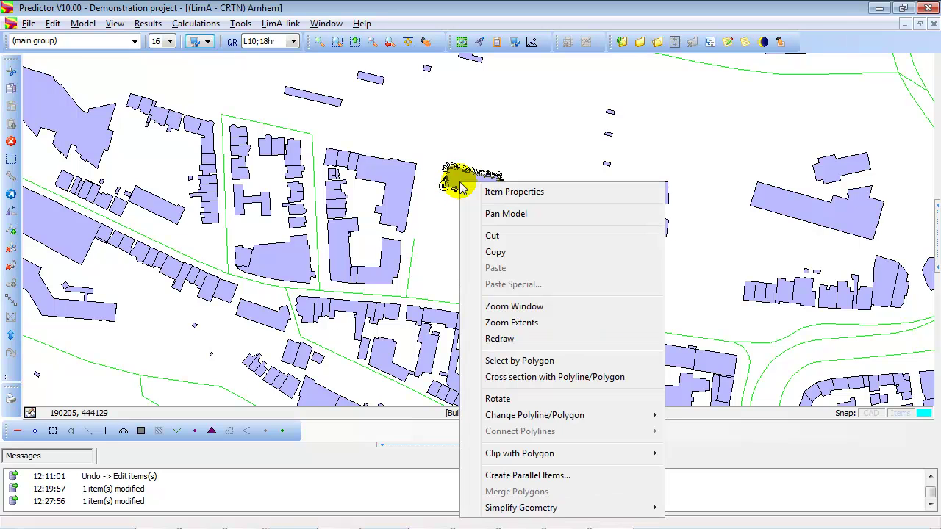
{"action": "mouse_move", "coordinate": [555, 510]}
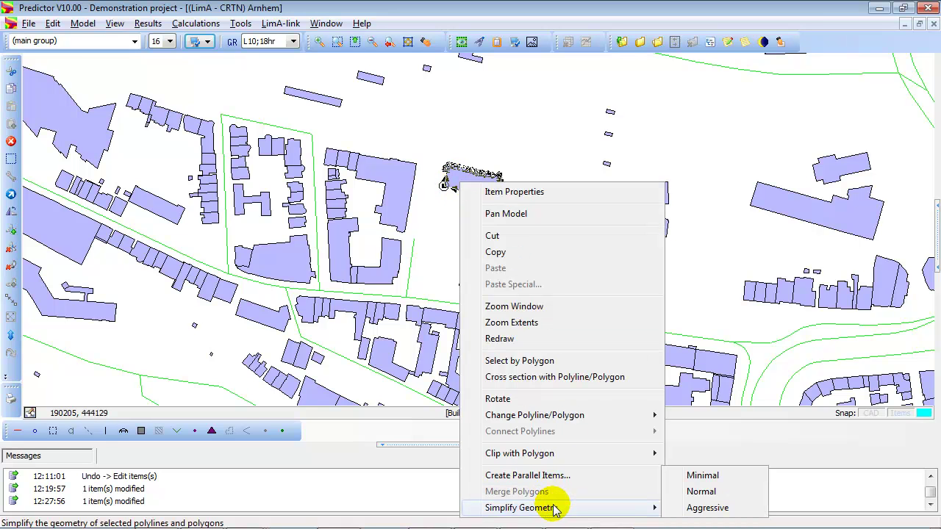
{"action": "left_click", "coordinate": [701, 491]}
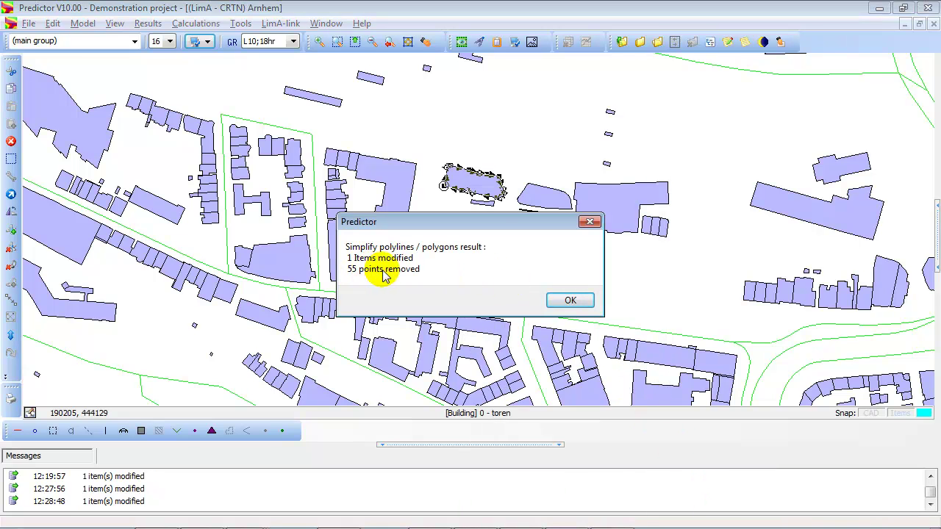
{"action": "left_click", "coordinate": [570, 300]}
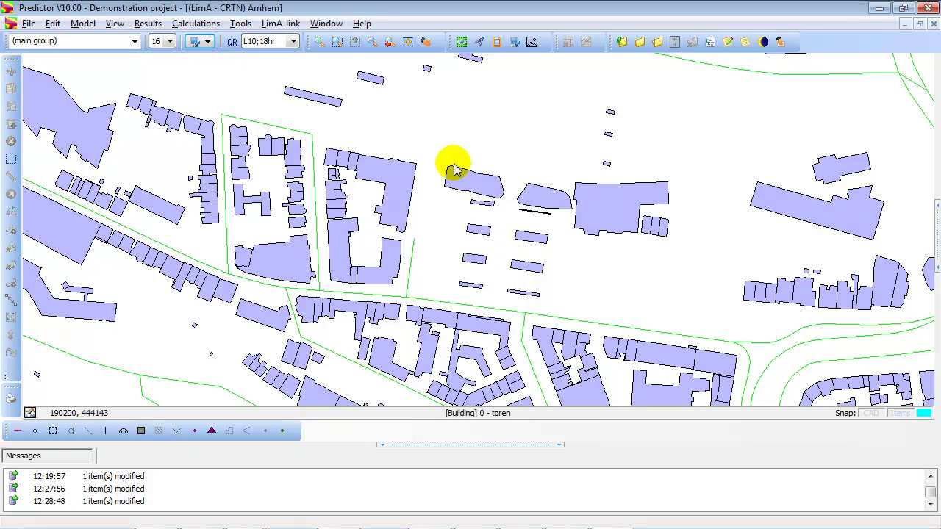
{"action": "right_click", "coordinate": [472, 132]}
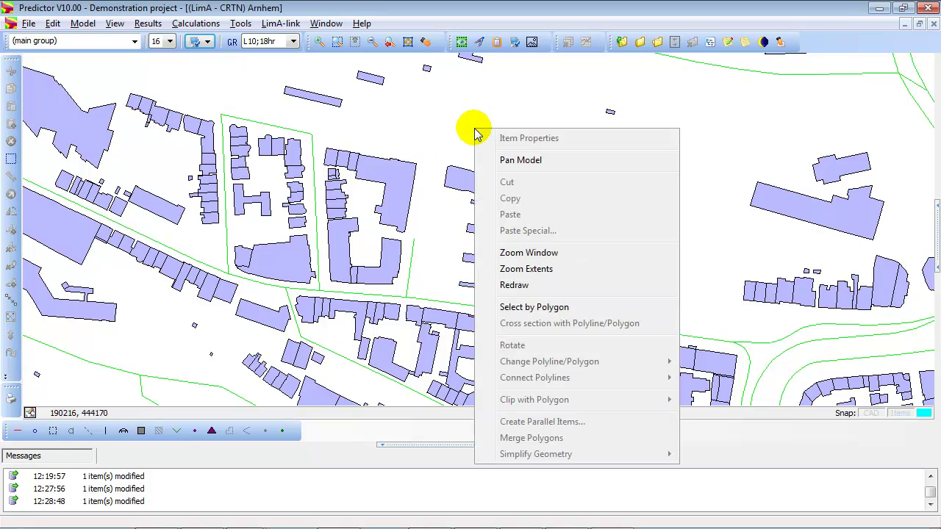
{"action": "left_click", "coordinate": [558, 113]}
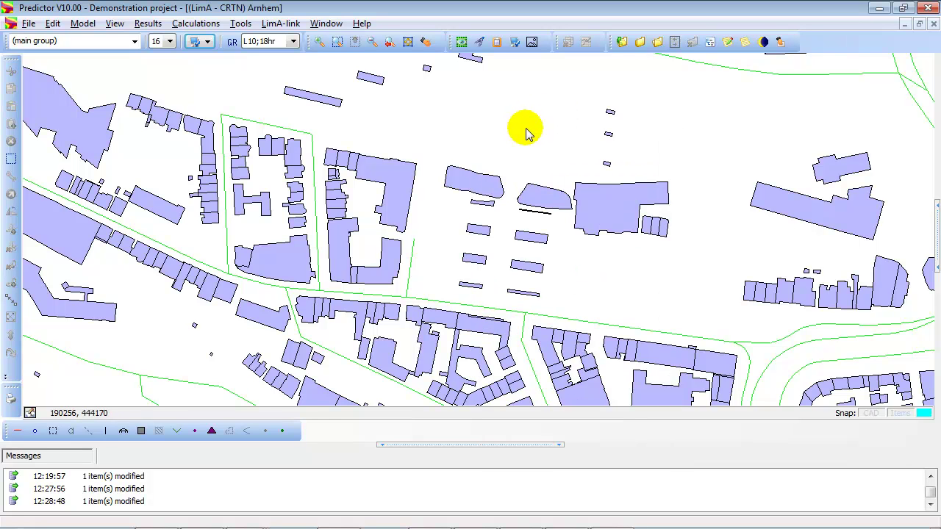